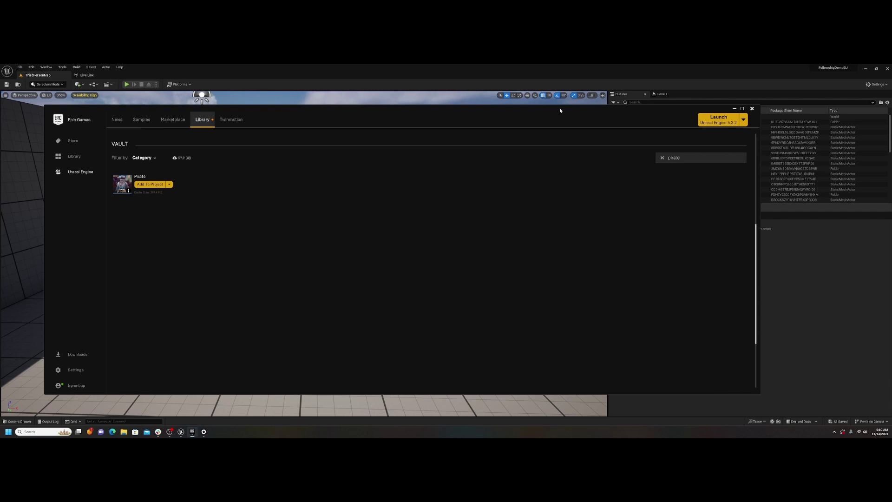
Step: Move and resize the Epic Games Launcher window, then close it to return to the Unreal Editor
drag(560, 110, 565, 166)
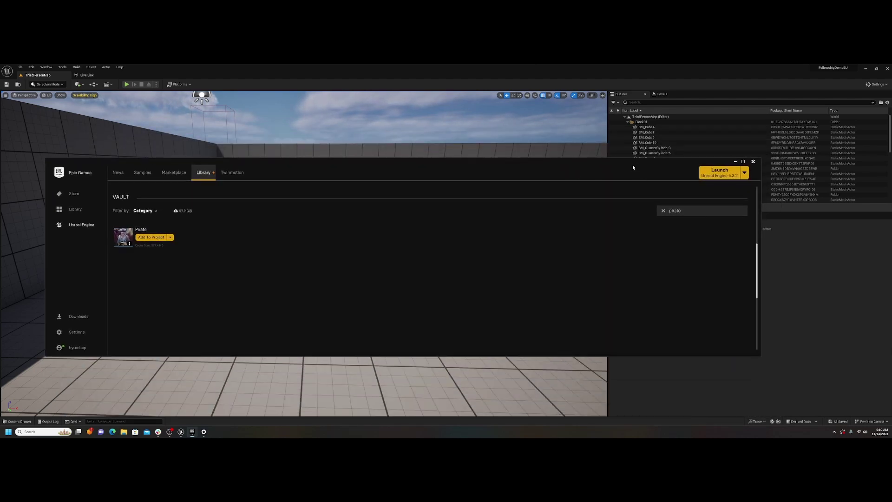
drag(633, 167, 679, 175)
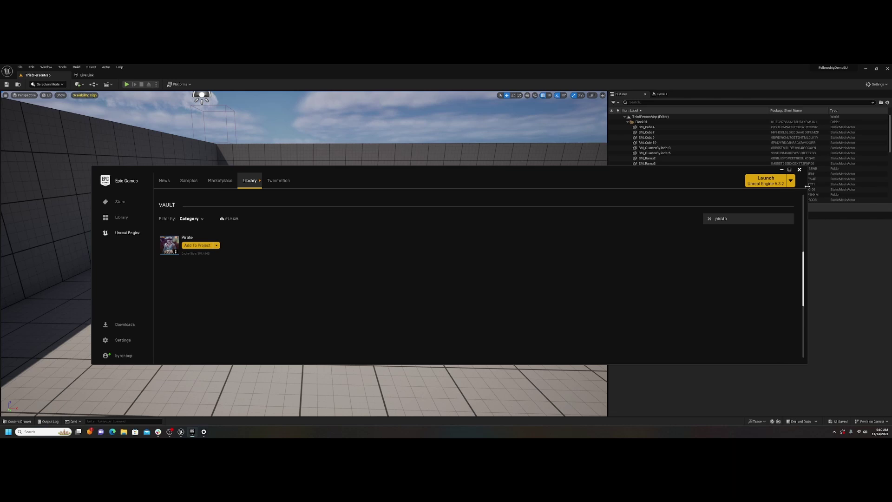
drag(807, 187, 689, 187)
drag(545, 170, 546, 204)
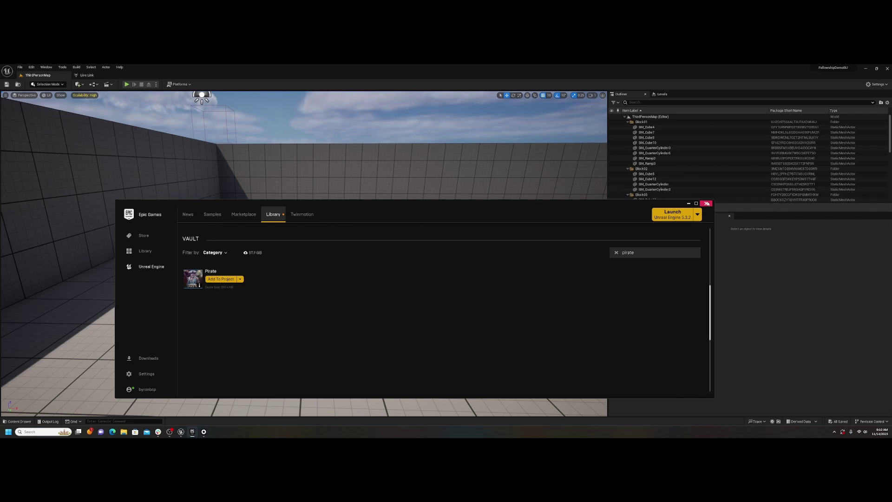
click(707, 204)
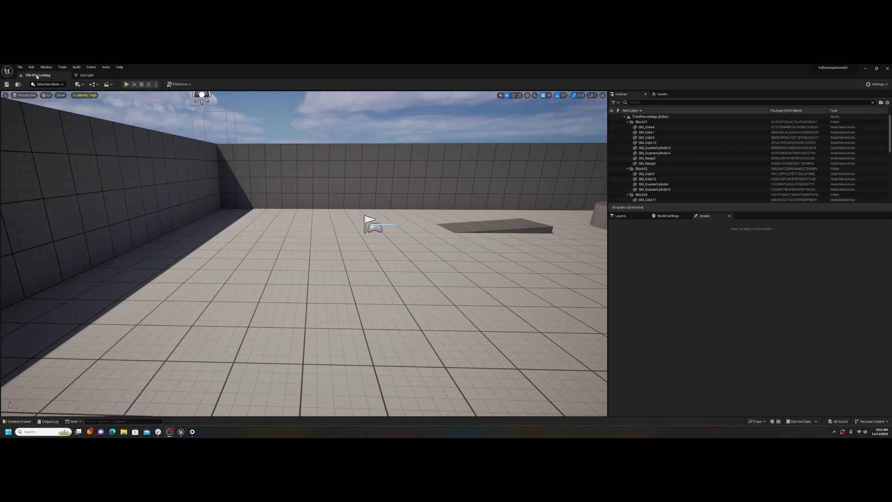
Step: Browse to Pirate > Mesh_UE5 > Full and drag SKM_Pirate_Full_03 into the ThirdPersonMap level
click(23, 421)
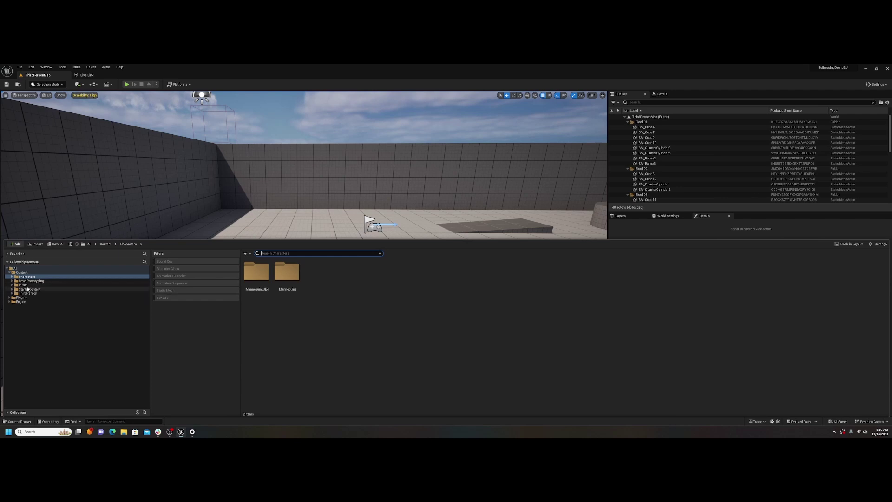
click(93, 285)
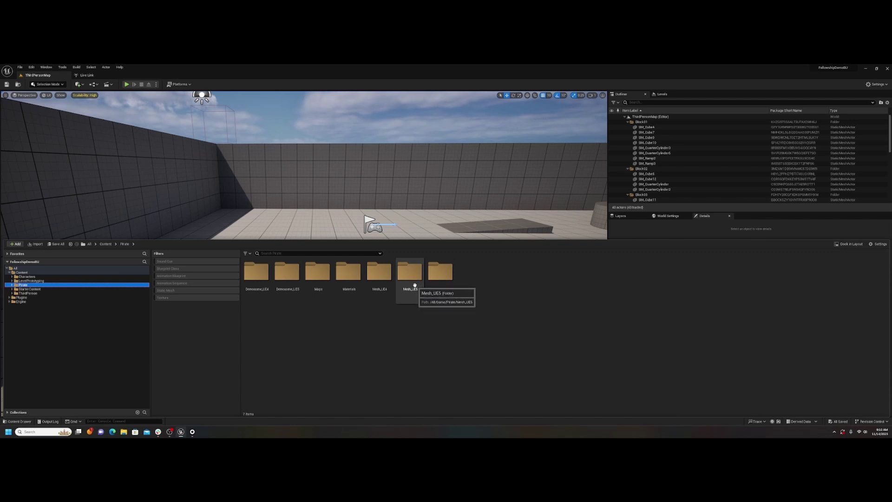
double_click(411, 277)
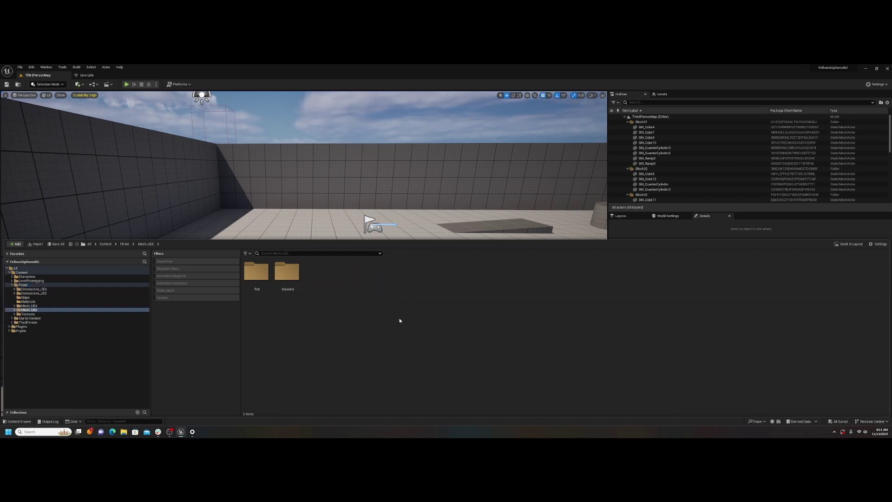
double_click(256, 272)
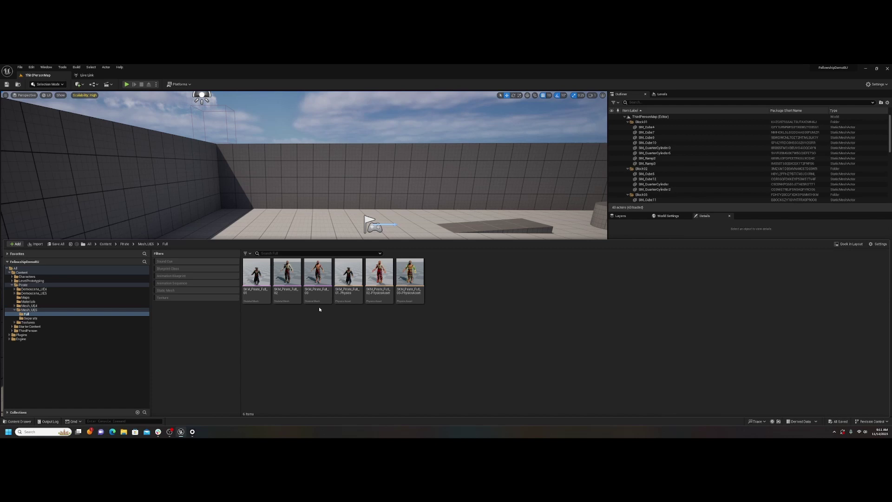
mouse_move(320, 300)
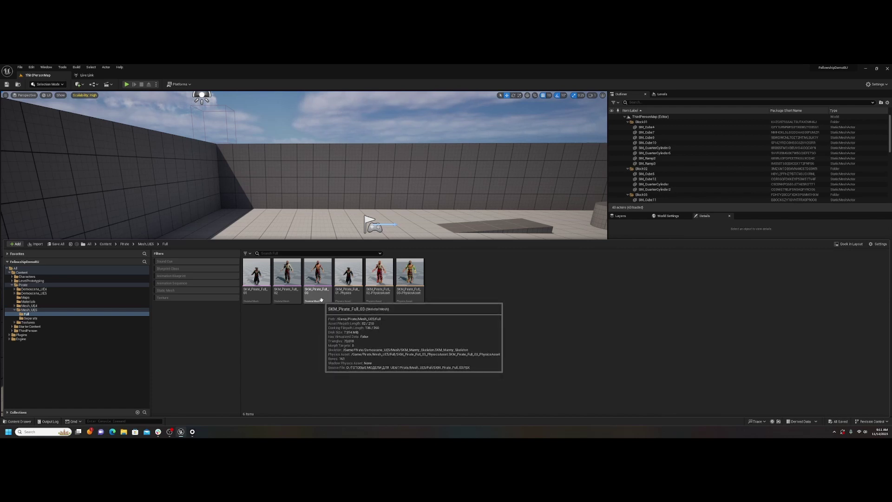
mouse_move(321, 300)
mouse_down()
mouse_move(318, 255)
mouse_move(318, 288)
mouse_up()
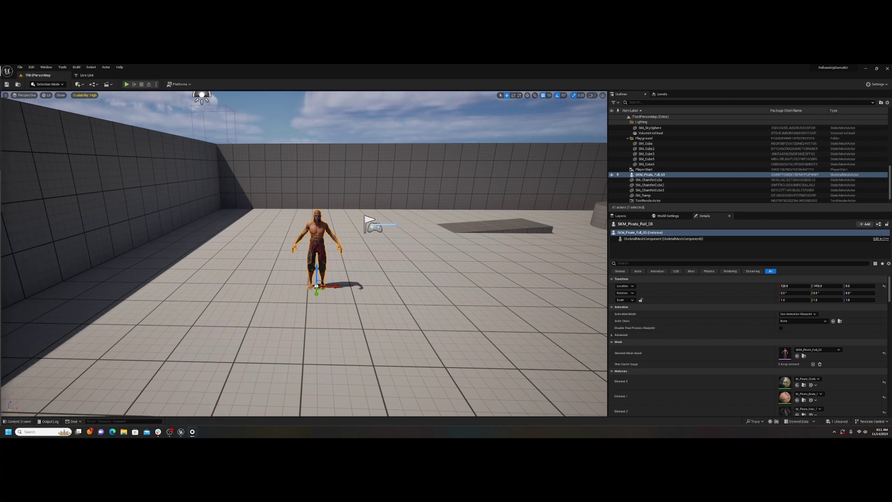
Step: Open the OctoberDemos scene in Rokoko Studio and set MedievalSoldier's visibility to Hidden
click(192, 431)
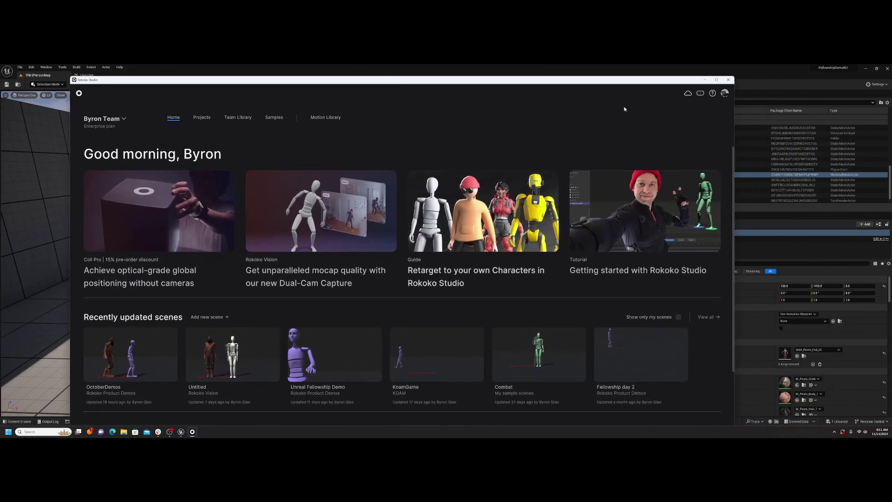
click(124, 369)
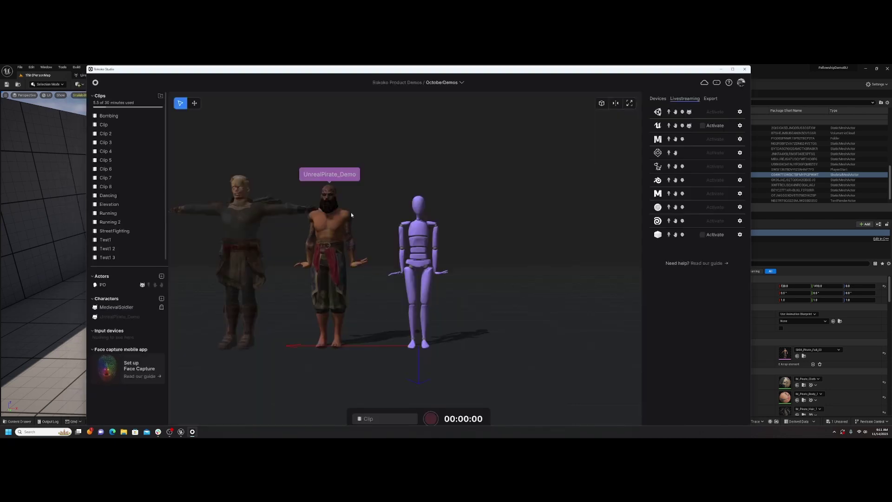
click(118, 307)
right_click(119, 308)
mouse_move(136, 326)
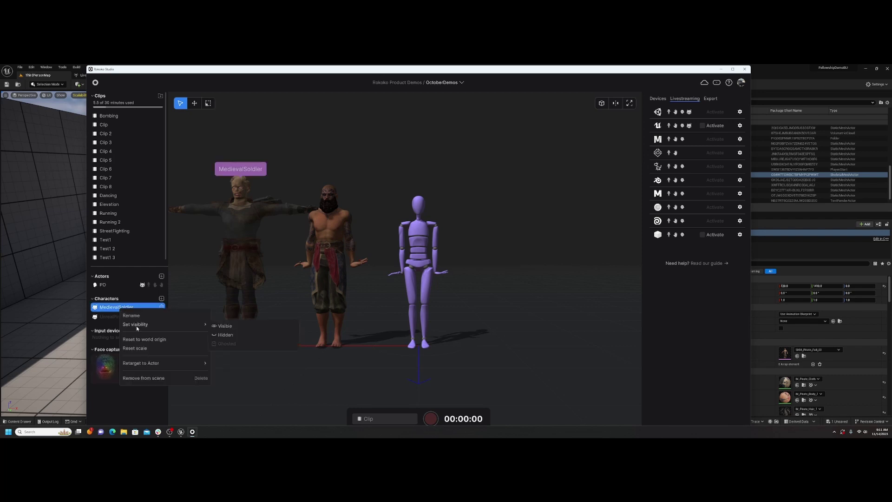
click(226, 336)
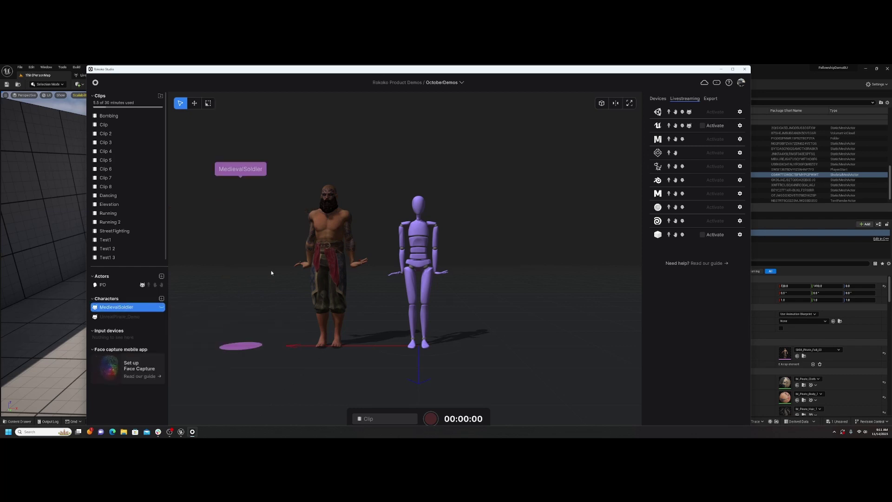
Step: Move the Rokoko Studio window aside and minimize it to reveal Unreal
drag(479, 89, 511, 100)
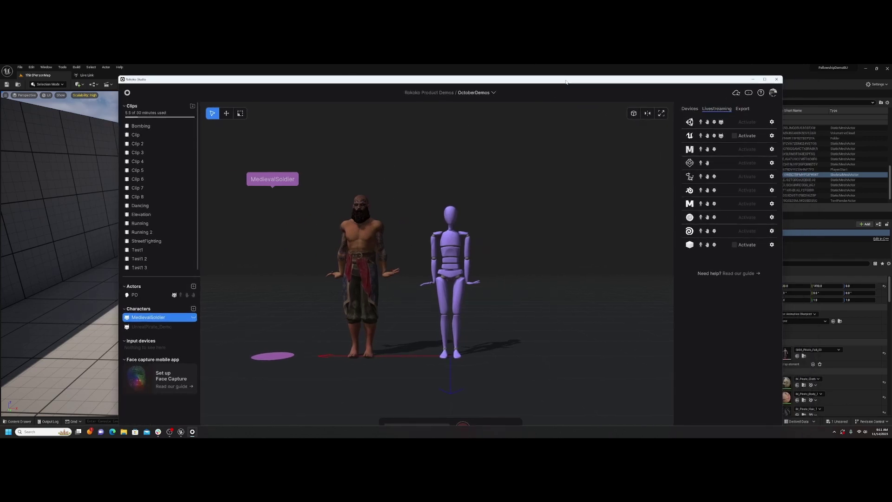
drag(566, 83, 564, 81)
click(751, 78)
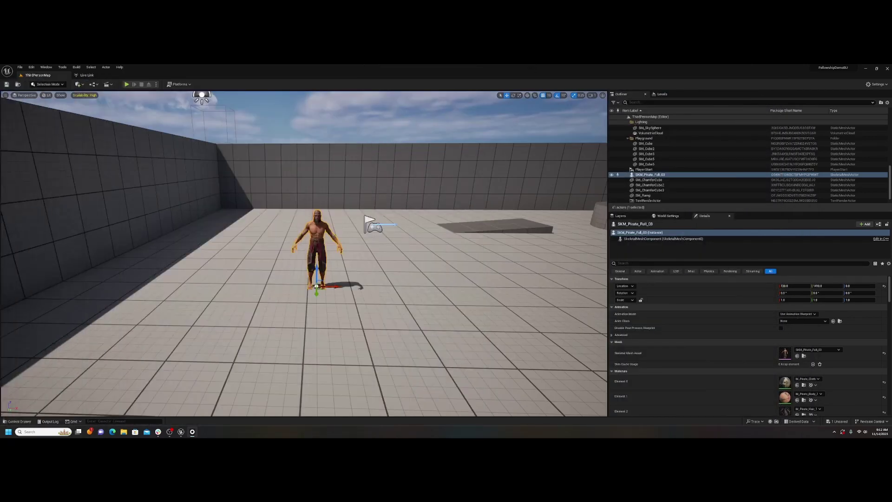
Step: Check SKM_Pirate_Full_03's Export action without exporting, enlarge the level view, and switch to Rokoko
click(19, 421)
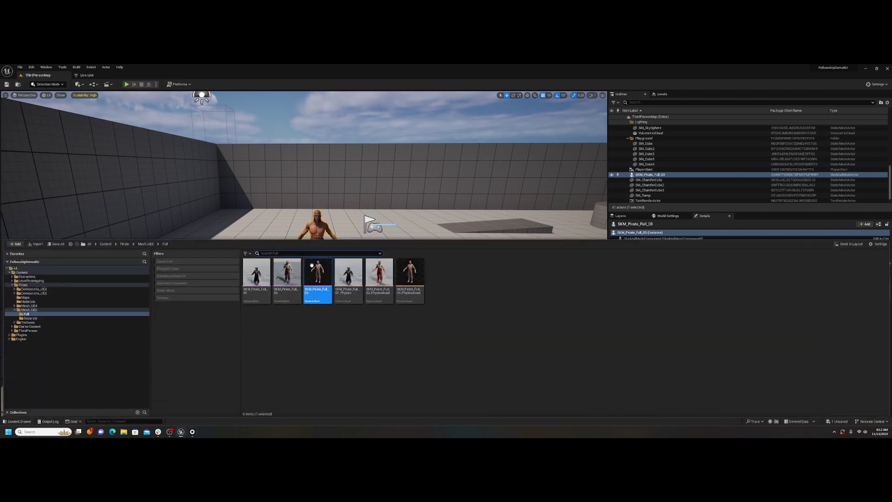
right_click(311, 266)
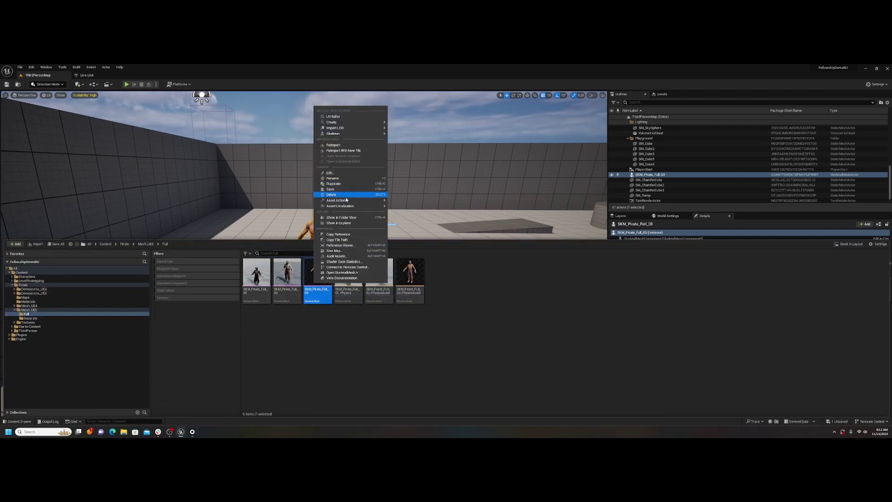
mouse_move(346, 200)
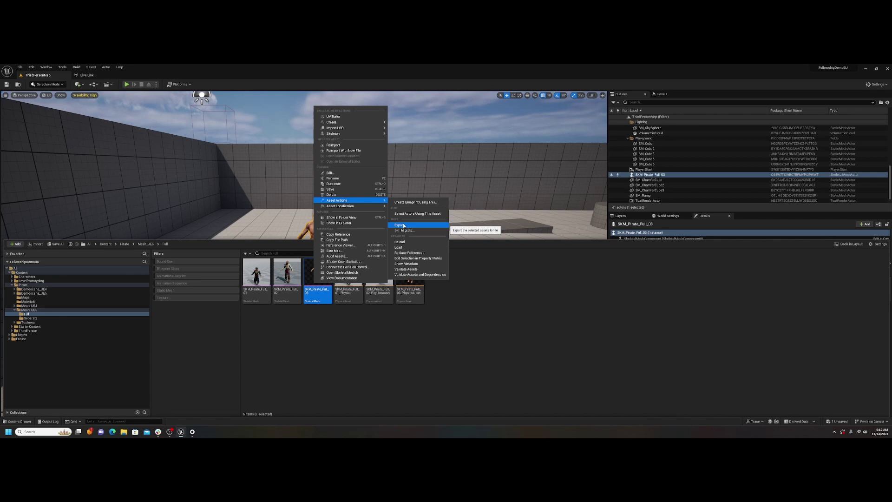
key(Escape)
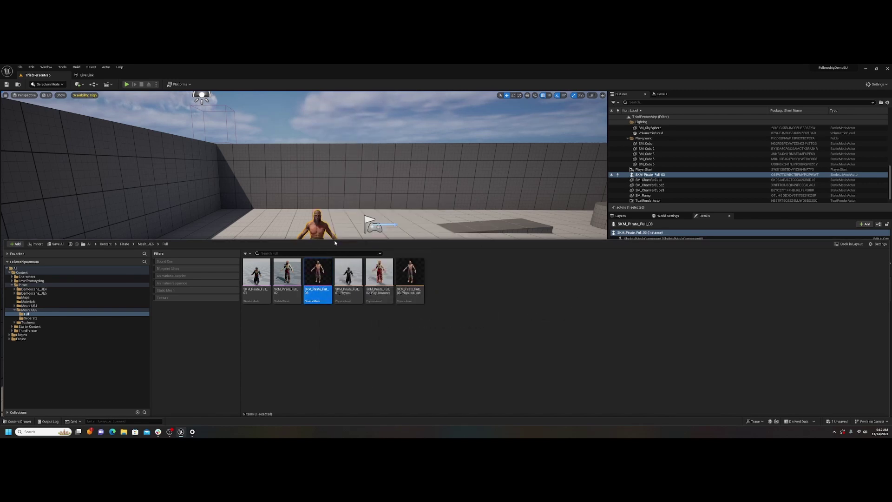
drag(334, 241, 334, 299)
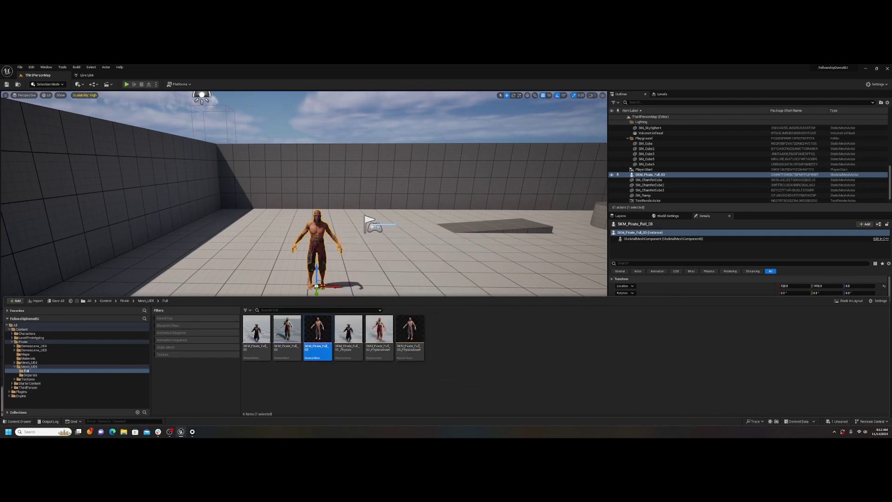
key(alt+Tab)
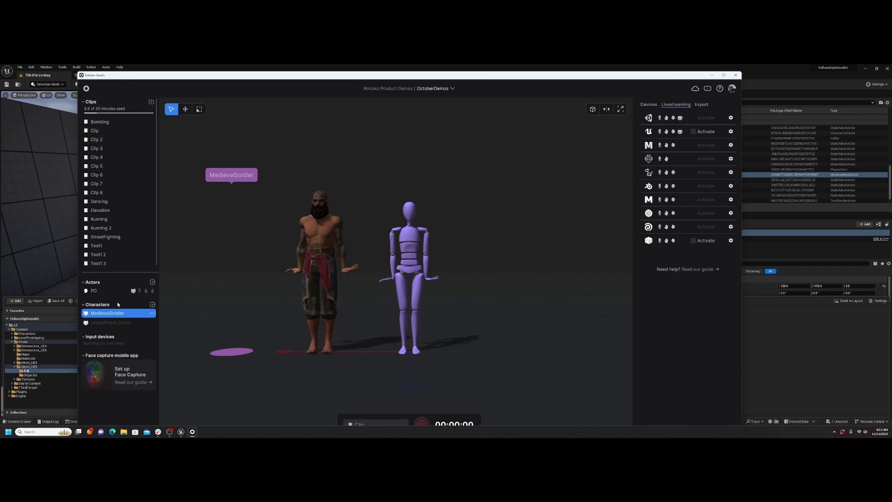
click(152, 305)
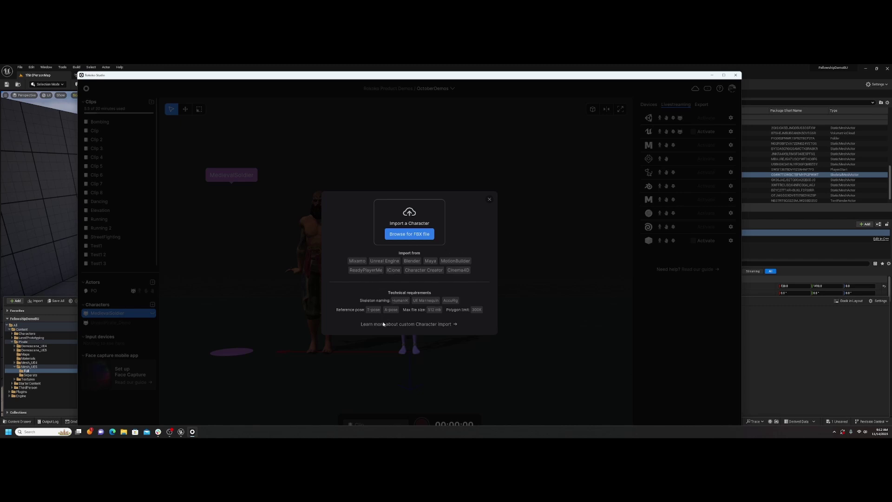
click(489, 199)
drag(576, 77, 556, 77)
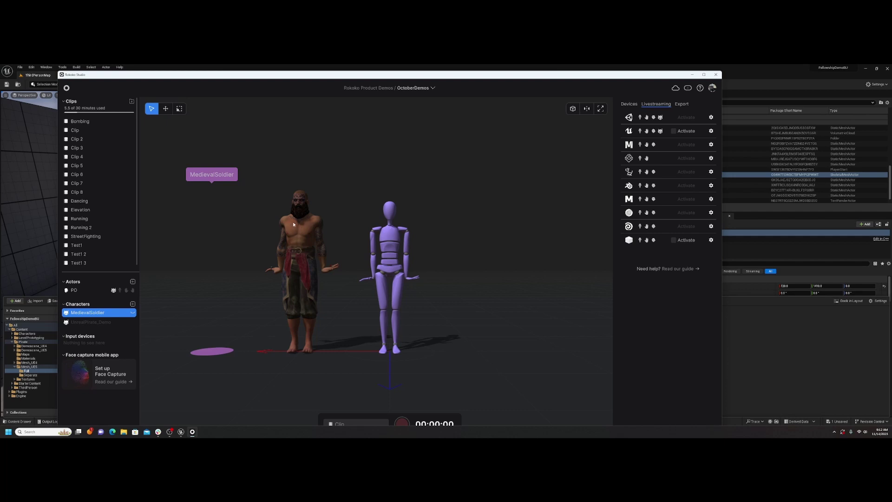
Step: Open the Dancing clip, activate Unreal livestreaming on port 14043, and minimize Rokoko Studio
double_click(88, 202)
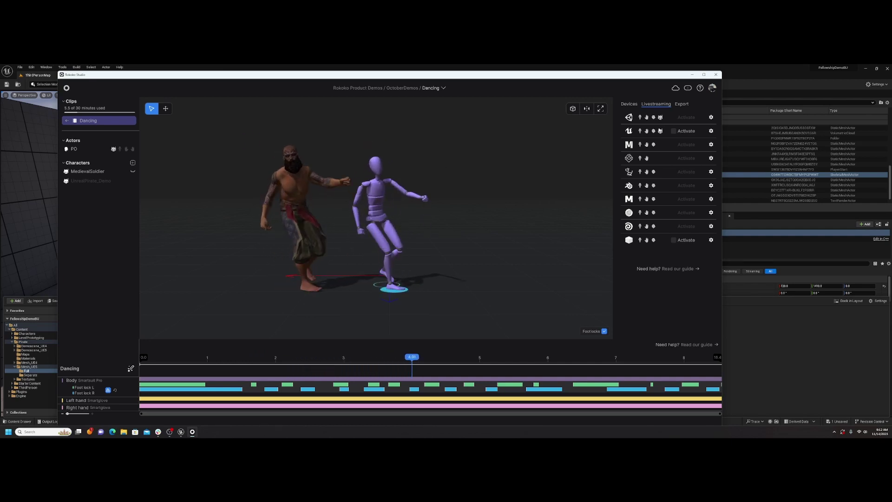
click(687, 132)
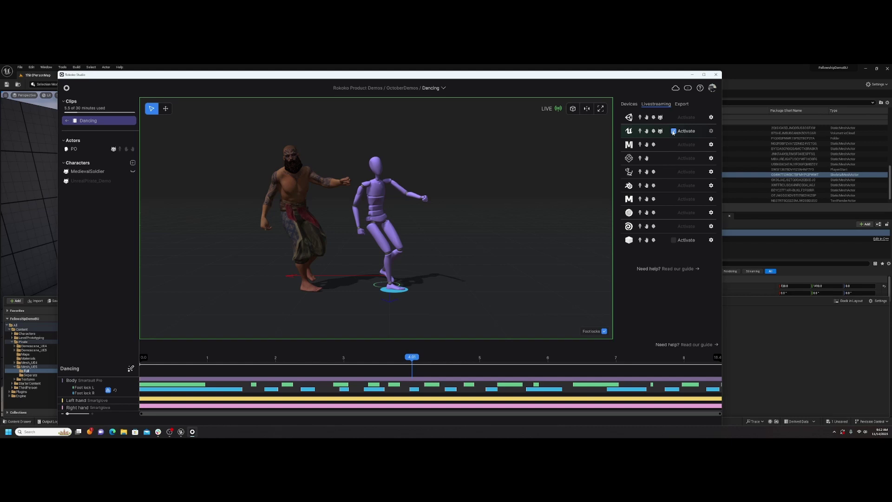
click(686, 132)
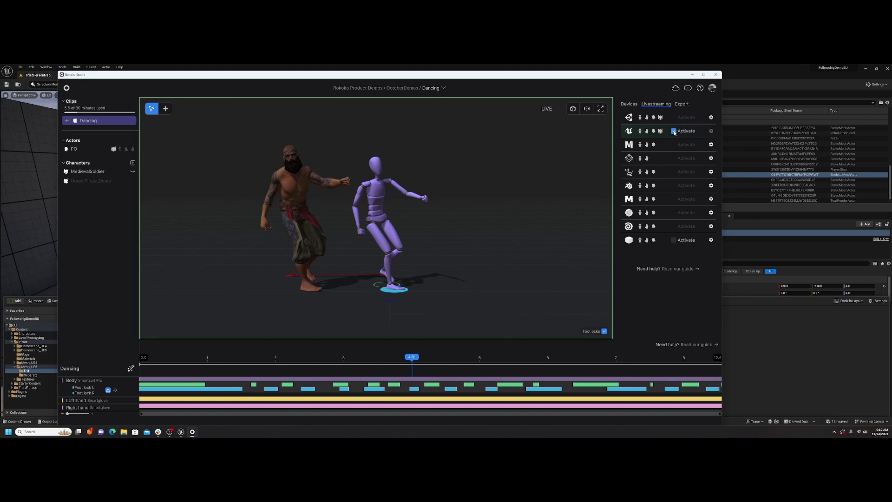
click(710, 131)
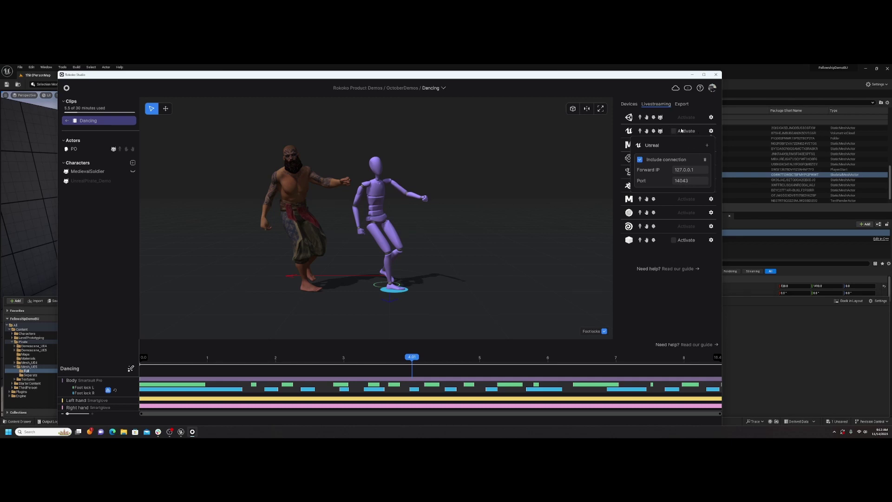
click(692, 132)
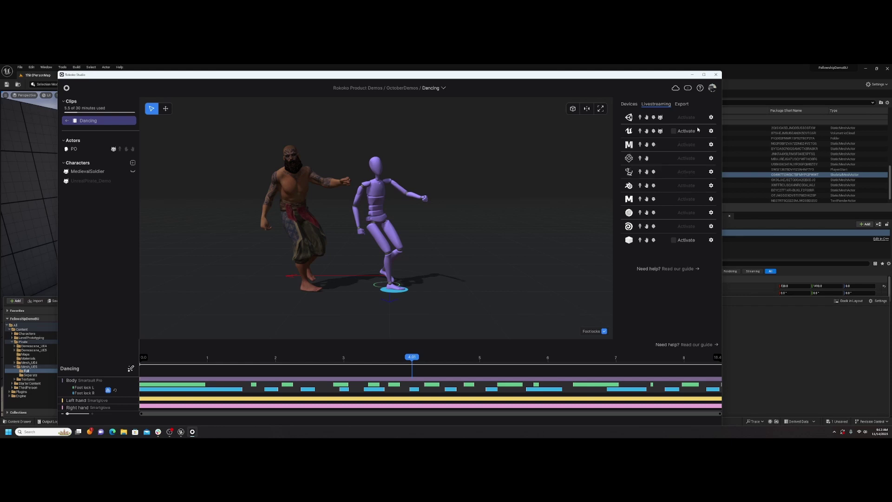
click(674, 131)
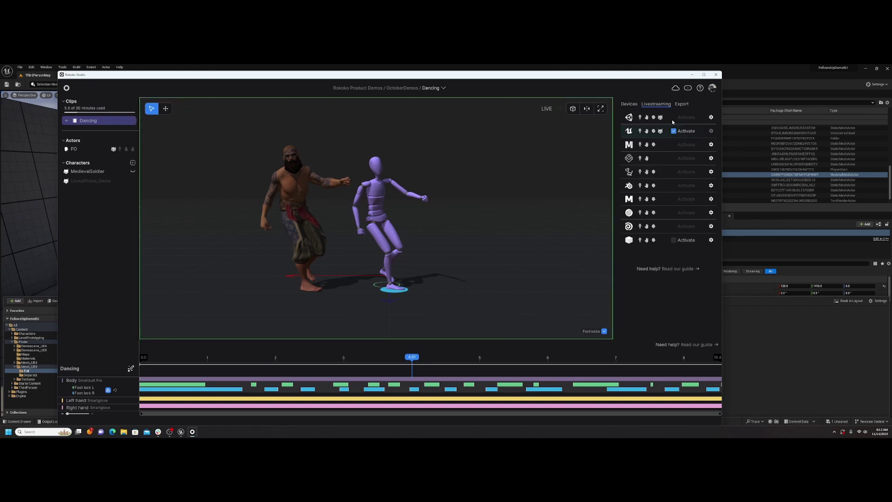
click(693, 75)
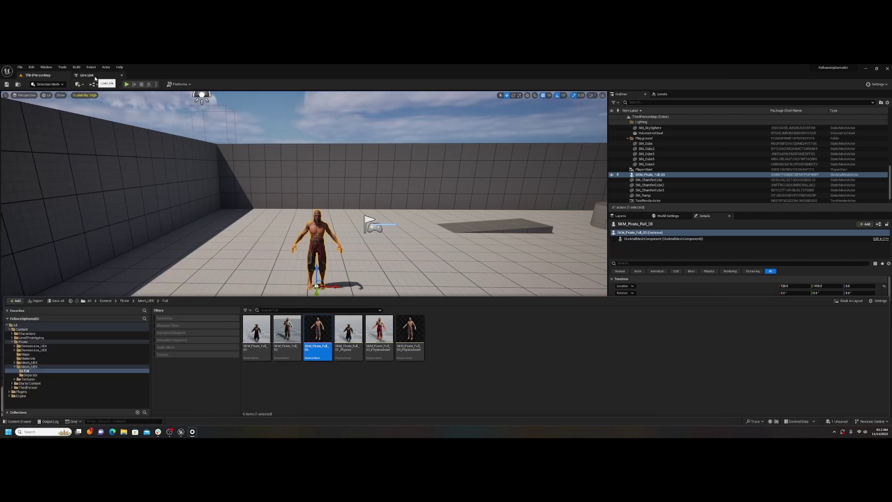
click(866, 85)
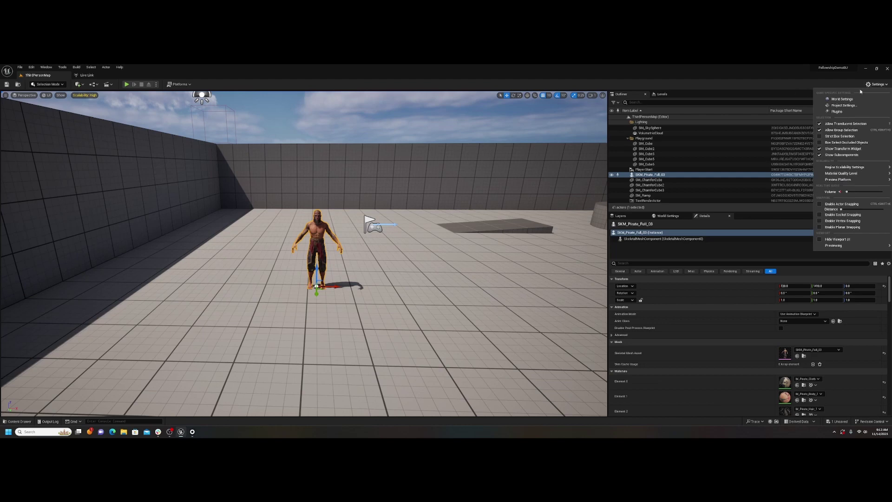
click(837, 112)
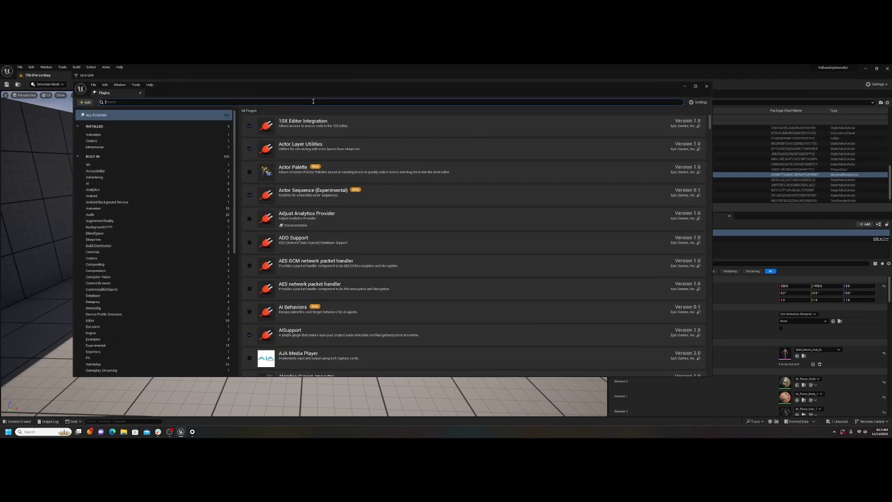
text(rokoko)
click(636, 103)
text(live)
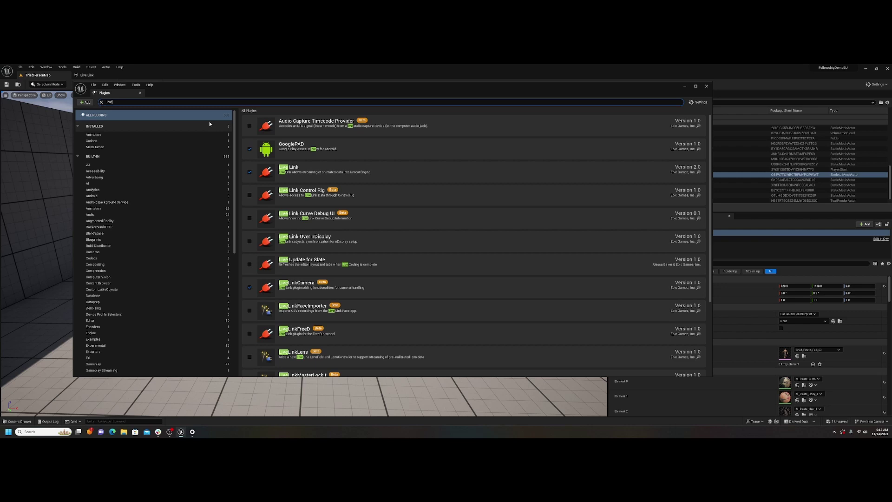
click(140, 93)
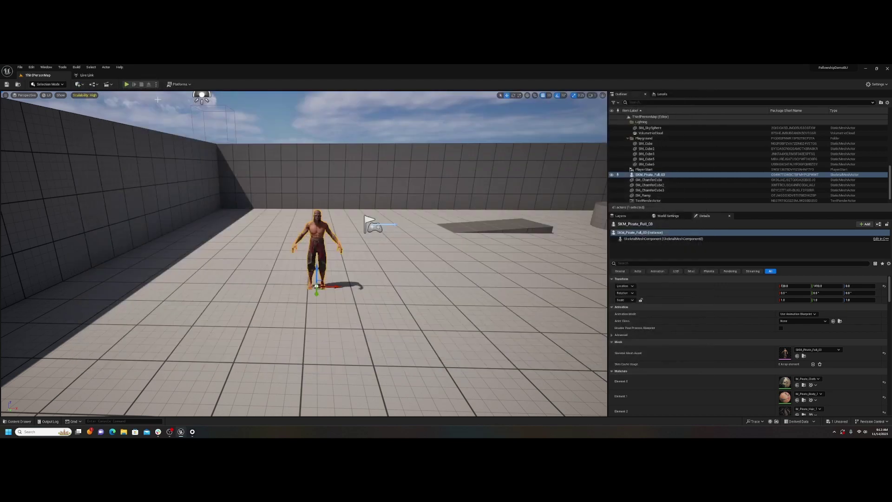
Step: Close the old Live Link panel and reopen it via Window > Virtual Production > Live Link
click(91, 76)
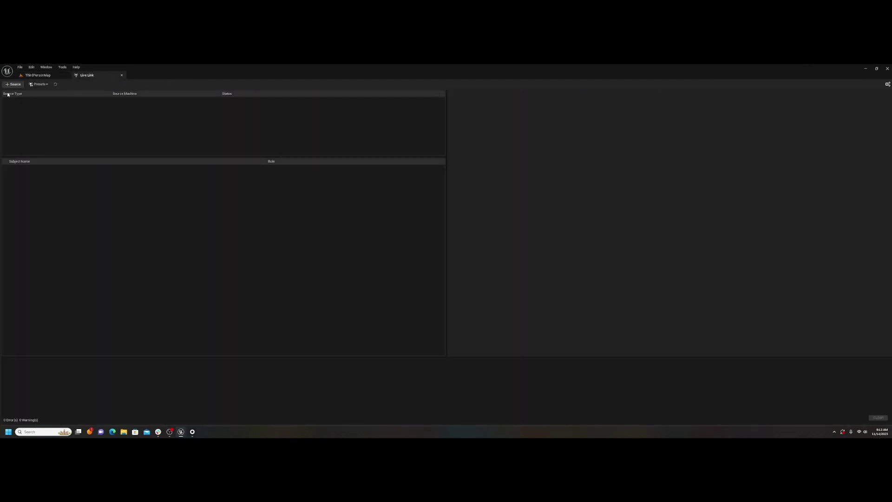
click(122, 74)
click(46, 67)
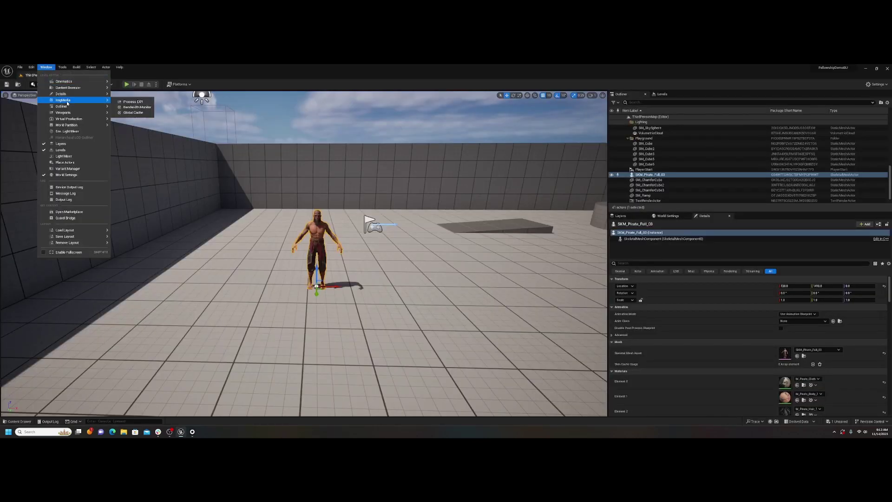
mouse_move(79, 119)
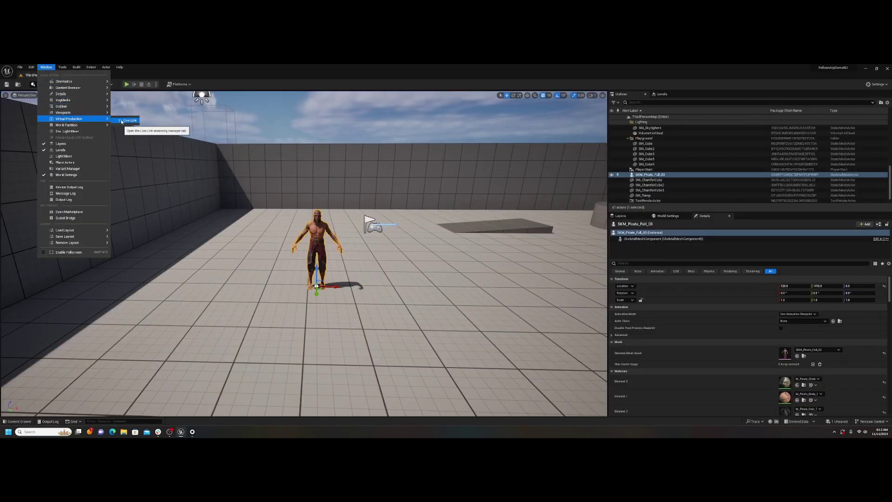
click(128, 121)
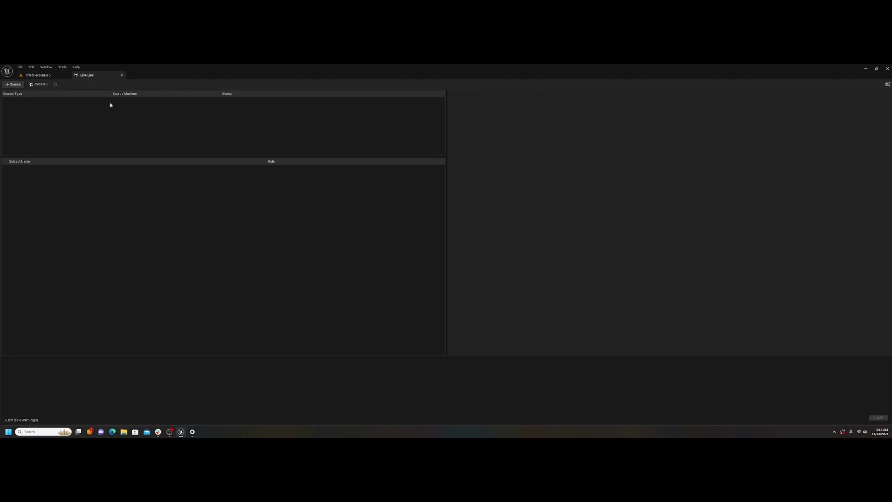
Step: Add a Rokoko Studio Source > Studio source and uncheck the actor body subject
click(13, 84)
mouse_move(17, 105)
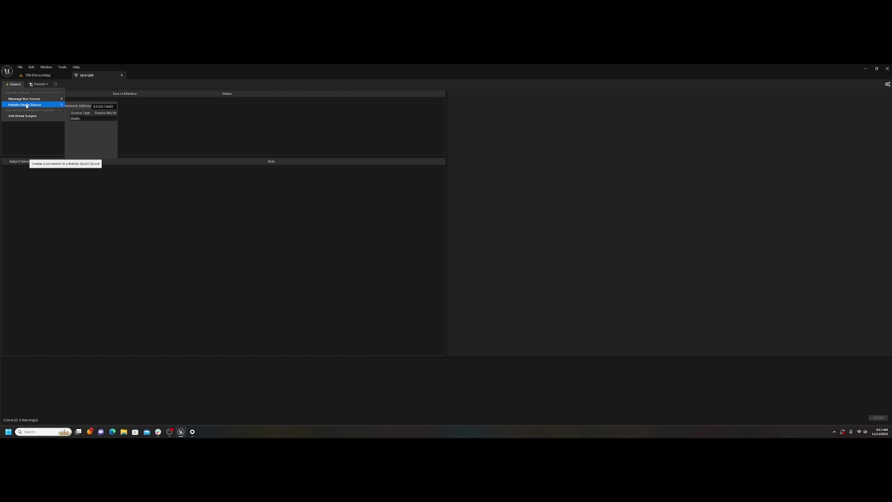
click(74, 119)
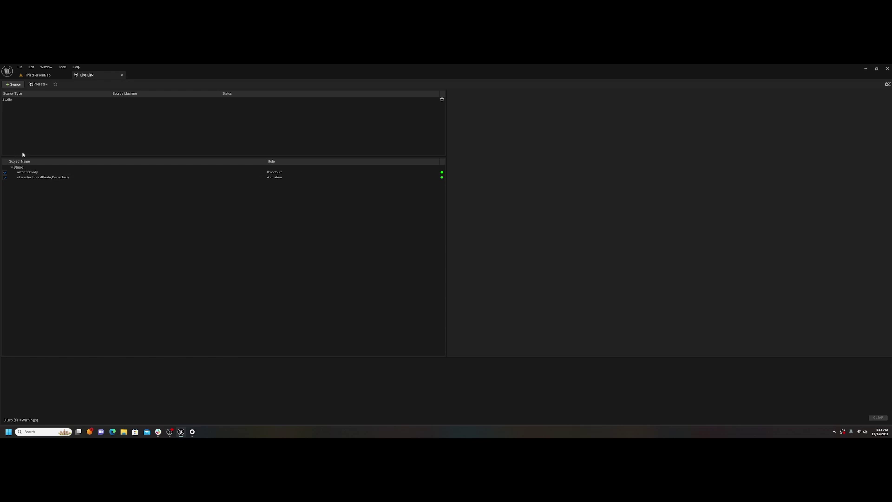
click(5, 172)
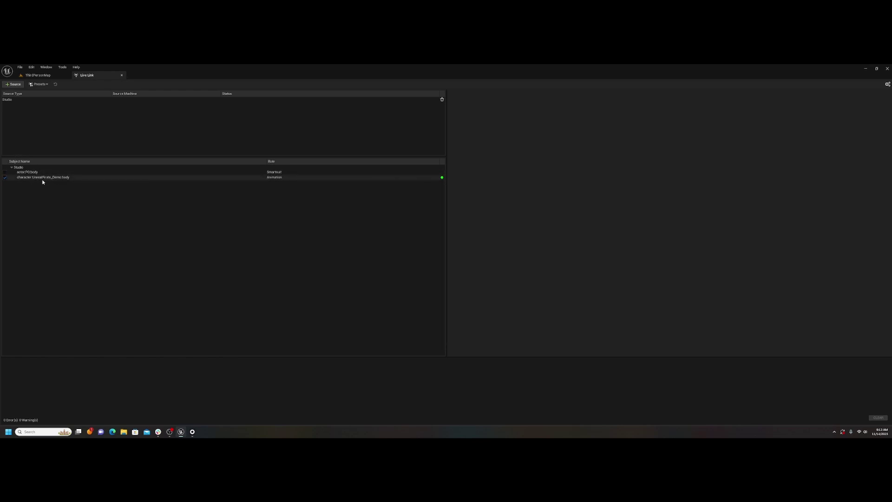
Step: Rename Rokoko Studio's PO actor to the performer's name, then minimize Rokoko Studio
click(192, 431)
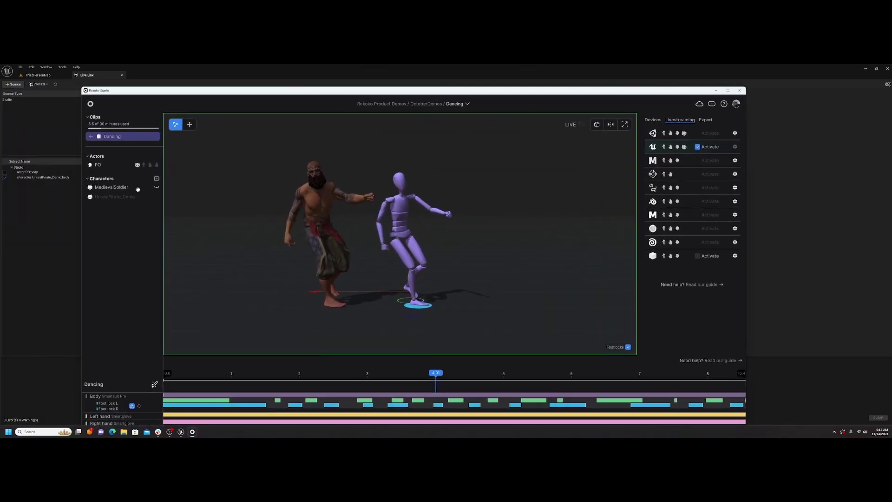
click(101, 166)
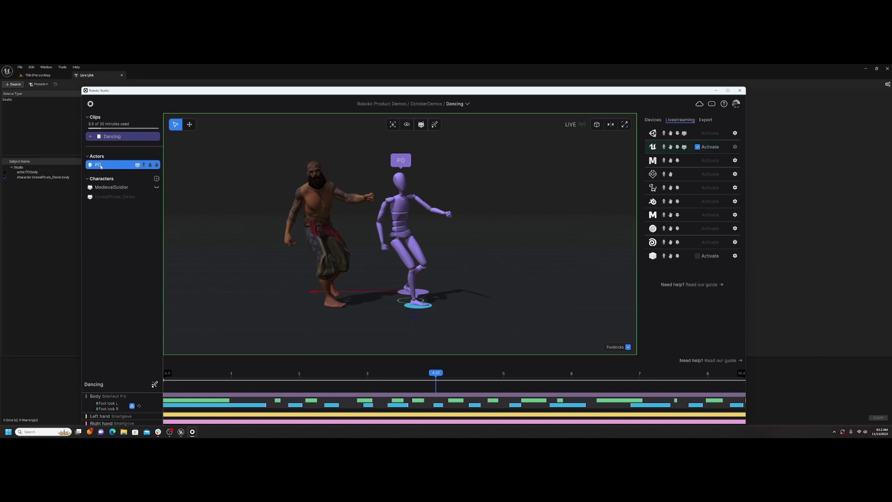
right_click(101, 166)
click(114, 177)
text(Byron)
key(Return)
click(716, 90)
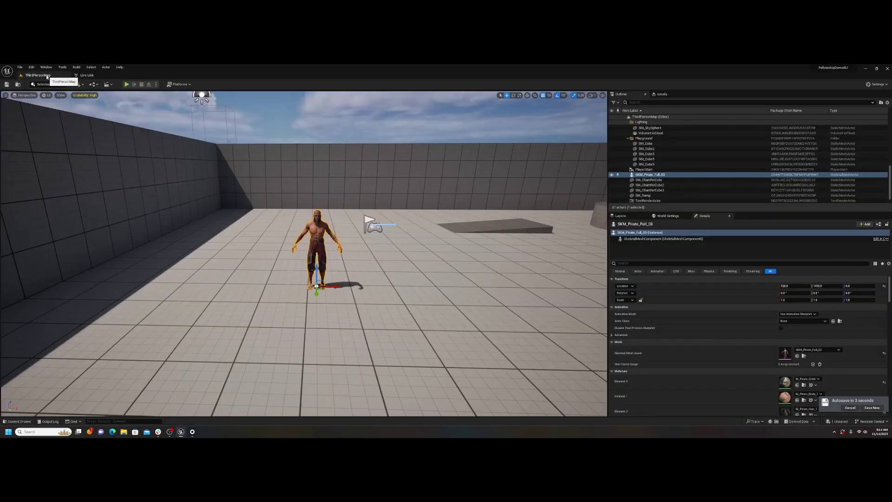
Step: Create an Anim Blueprint from SKM_Pirate_Full_03 in the Content Drawer
click(43, 76)
click(19, 422)
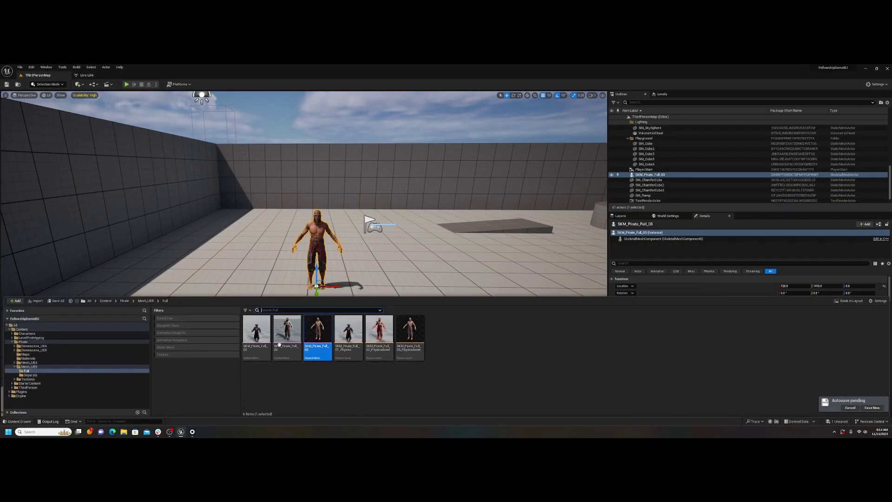
right_click(320, 334)
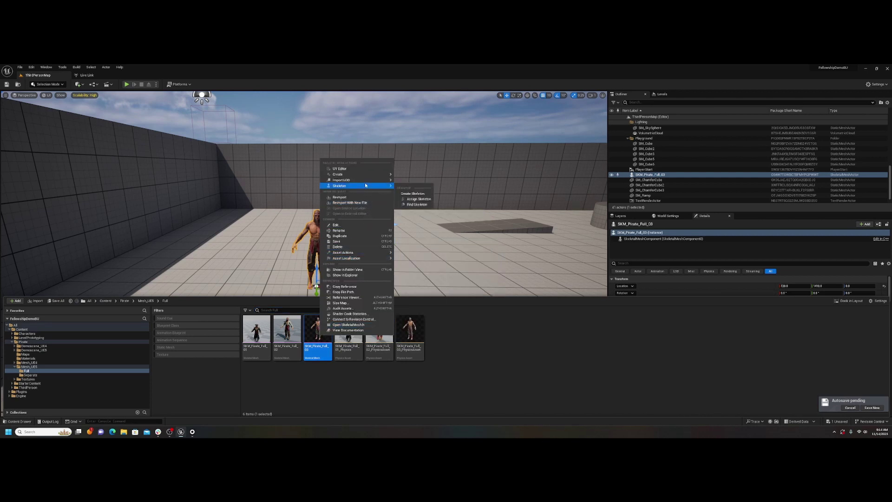
mouse_move(367, 174)
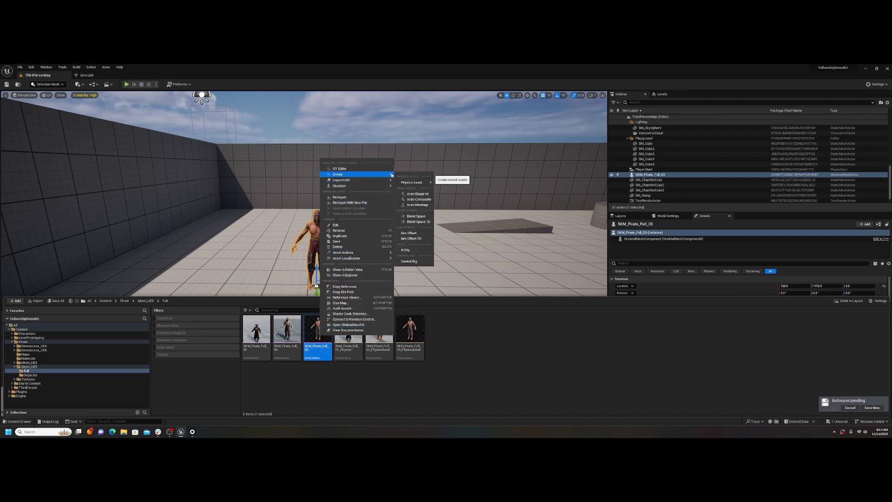
click(415, 194)
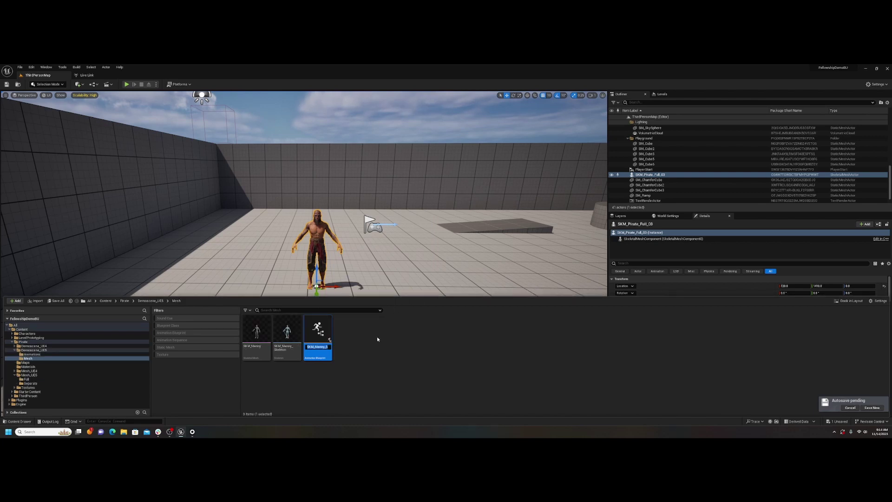
key(Return)
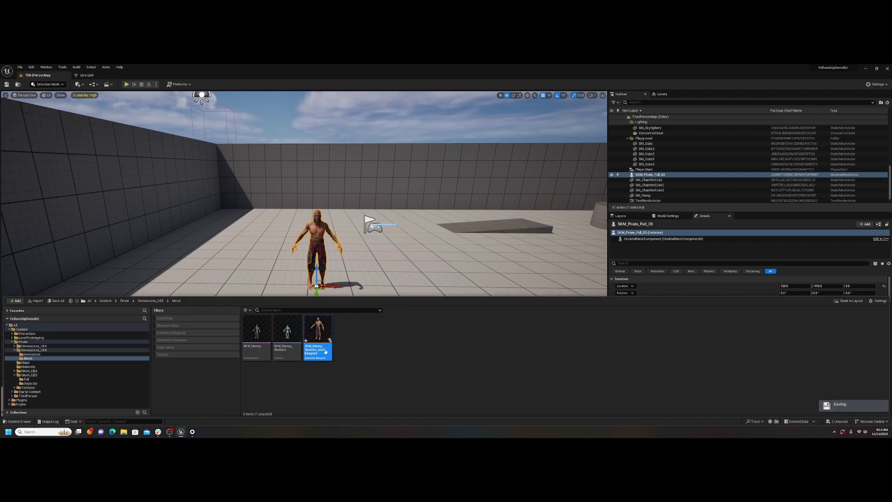
Step: Rename the new Animation Blueprint to ABP_Pirate
right_click(314, 351)
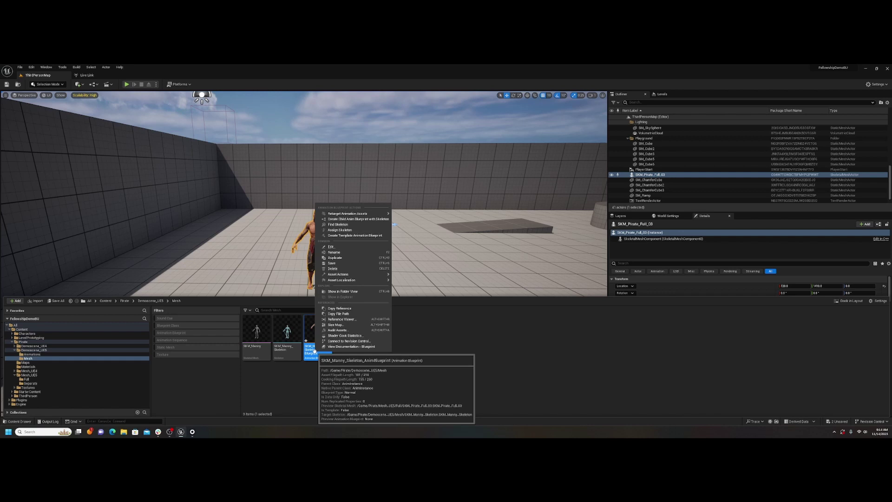
click(342, 250)
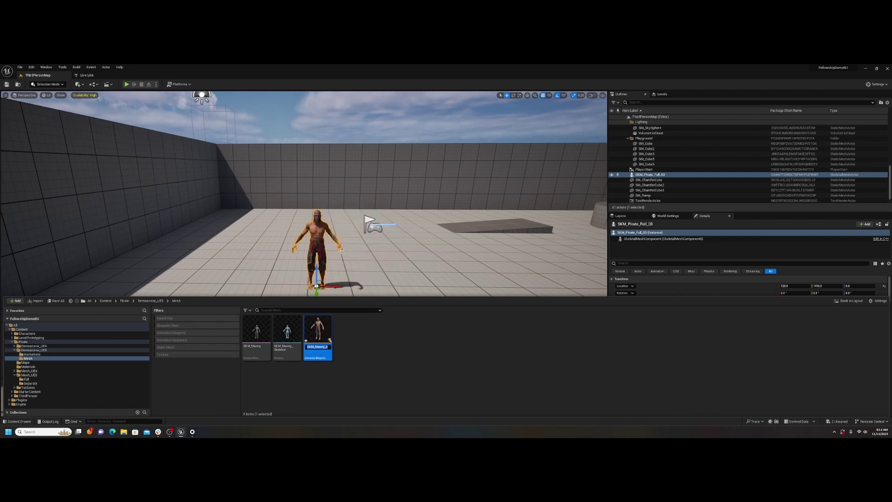
text(ABP_Pirate)
key(Return)
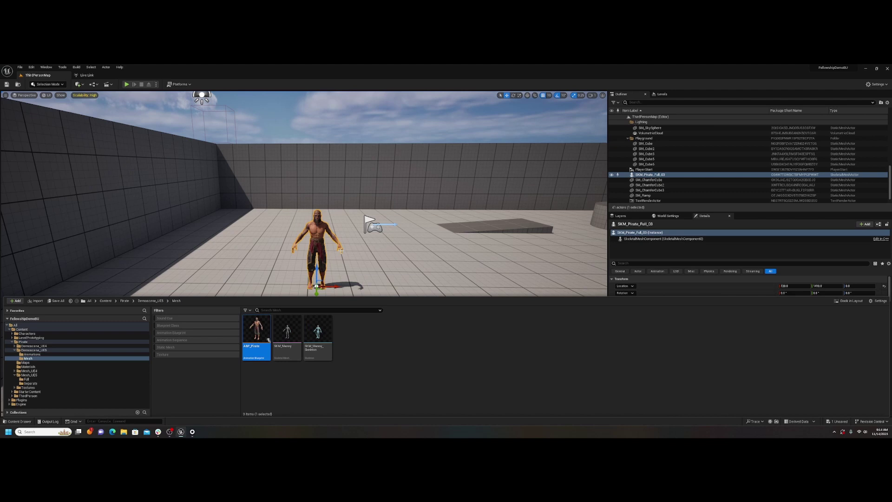
Step: Open ABP_Pirate and add a Live Link Pose node to its AnimGraph
double_click(261, 349)
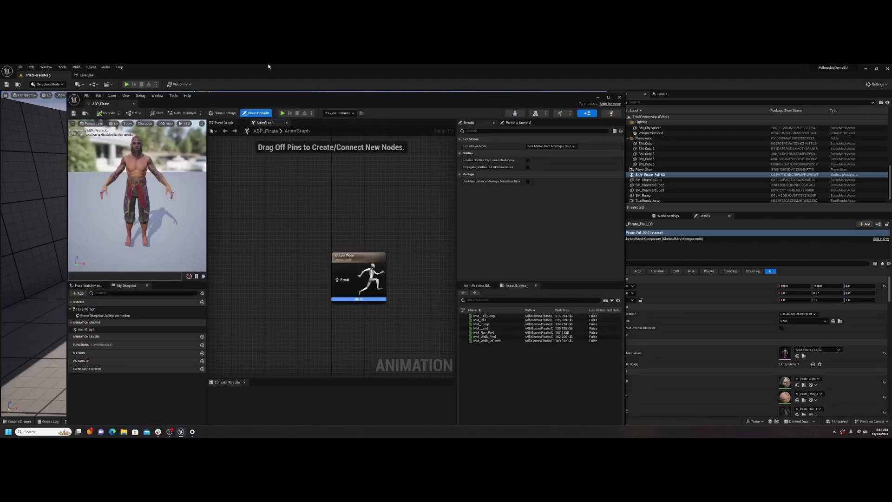
drag(272, 94, 248, 92)
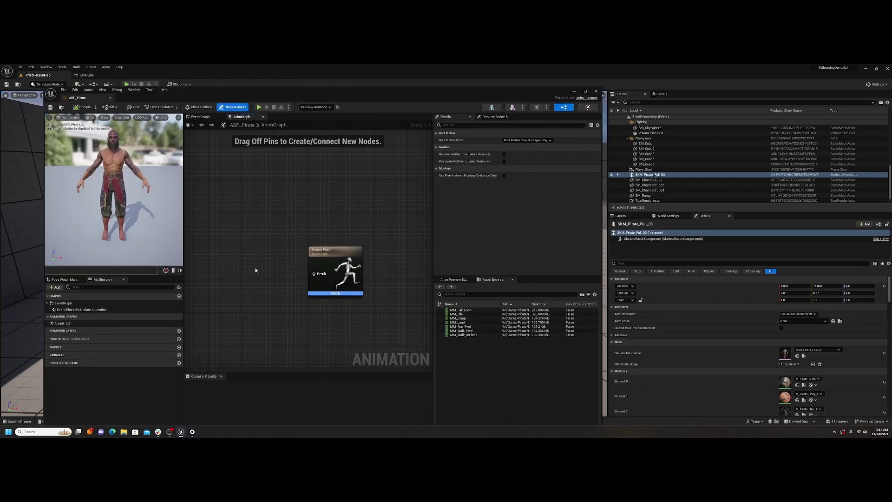
right_click(228, 261)
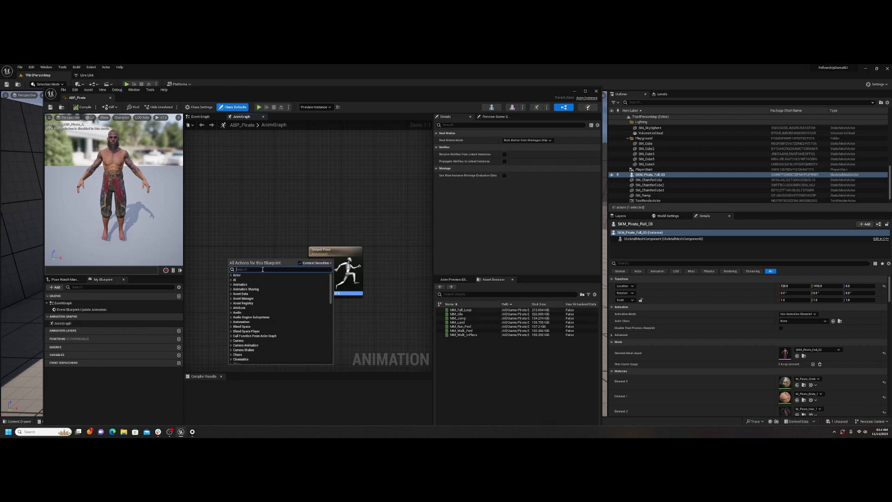
text(live)
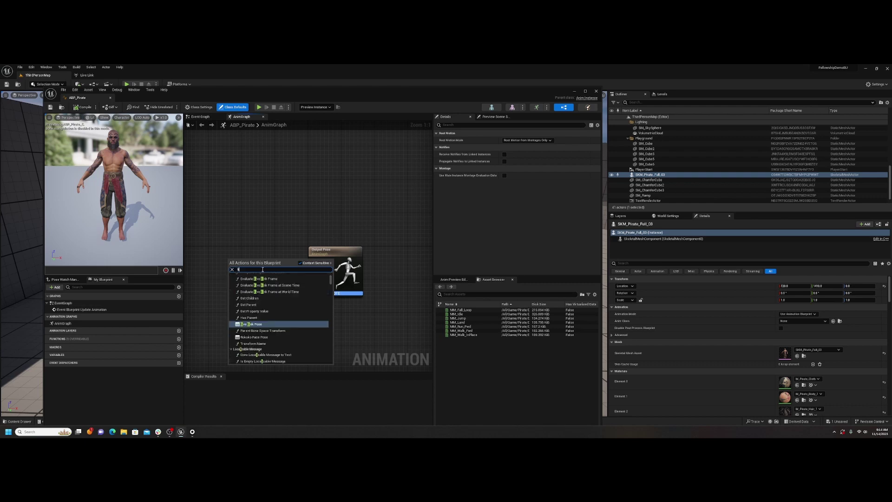
text( link)
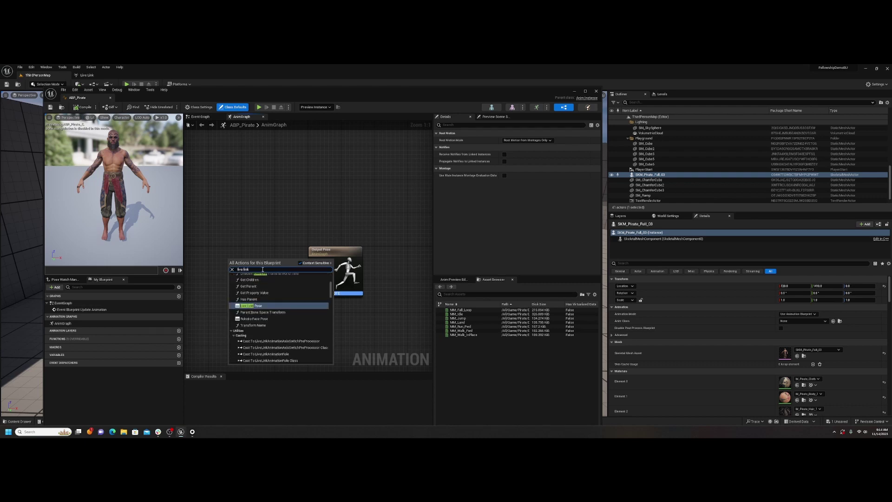
click(255, 306)
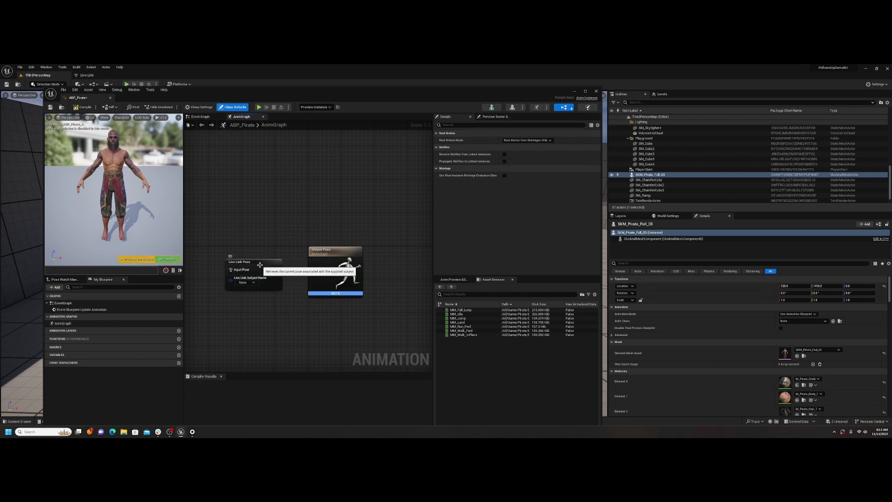
drag(278, 268, 314, 274)
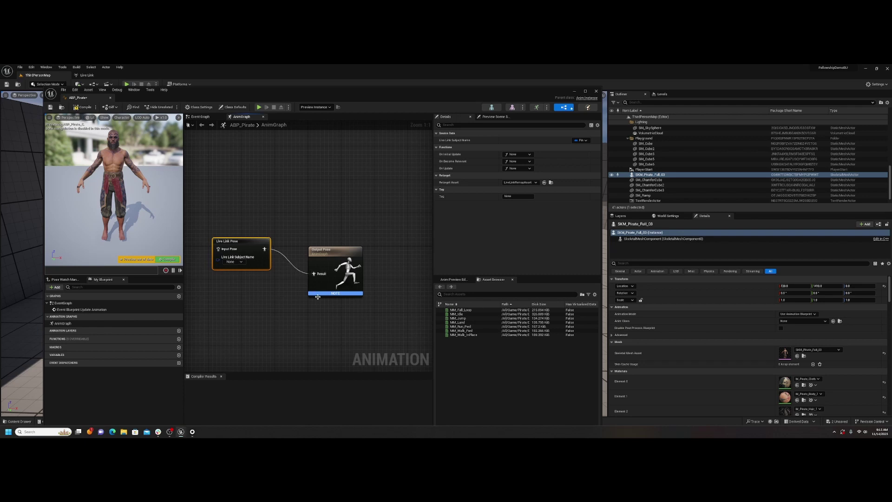
Step: Set the node's subject to character:UnrealPirate_Demo:body and line it up with Output Pose
click(242, 261)
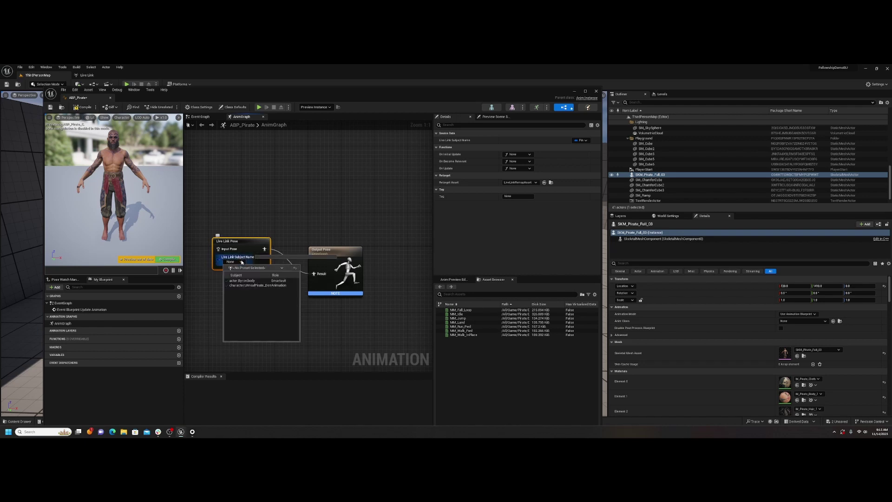
click(248, 285)
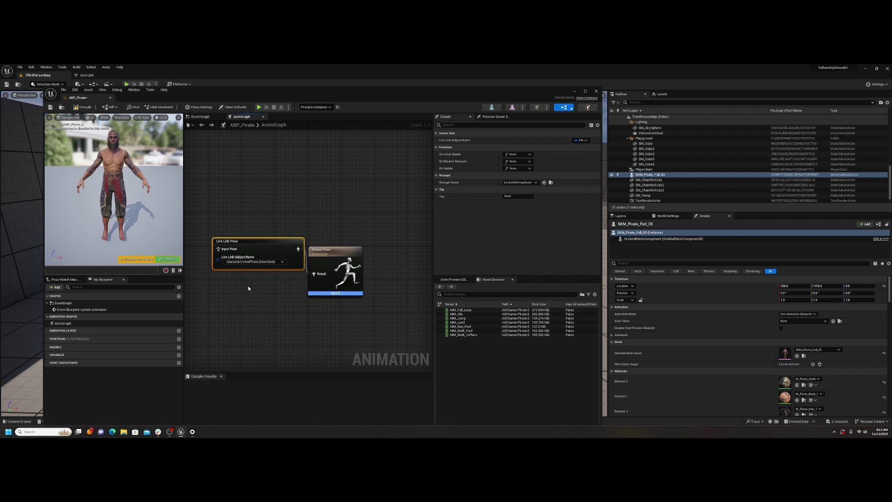
drag(278, 240, 262, 249)
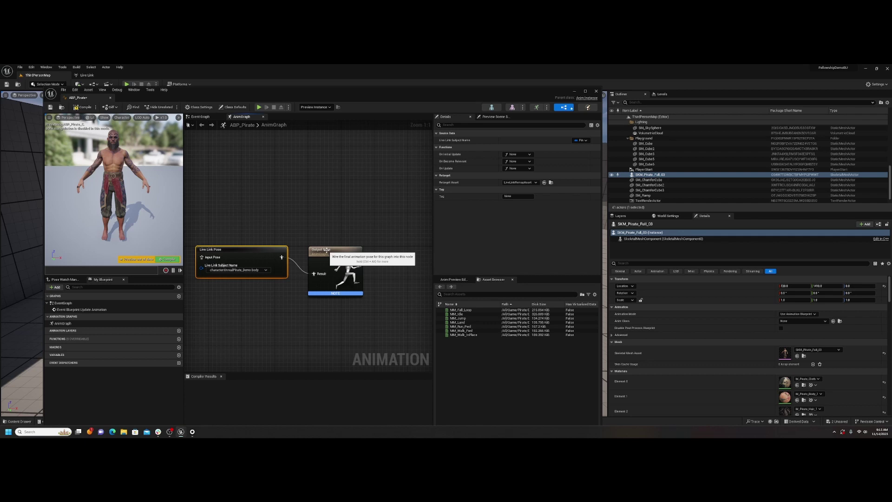
drag(325, 250, 353, 245)
drag(249, 249, 265, 249)
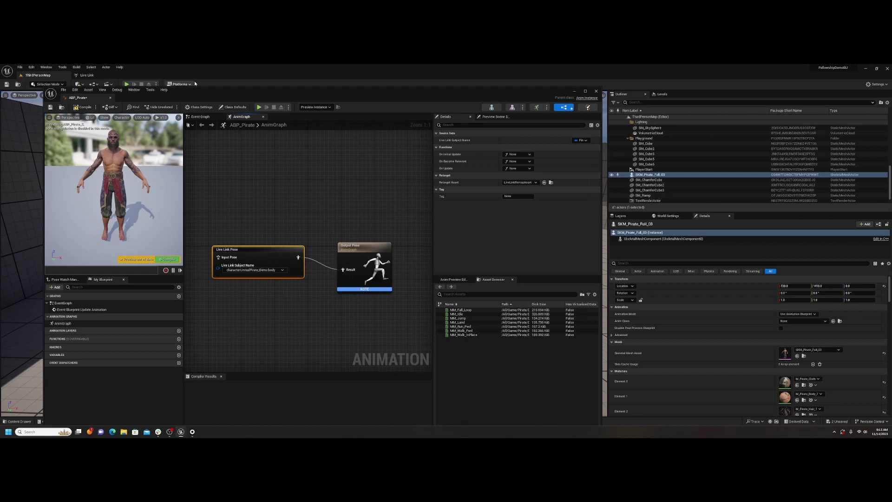
Step: Compile ABP_Pirate and shift its editor window to reveal more of the level viewport
drag(196, 91, 230, 85)
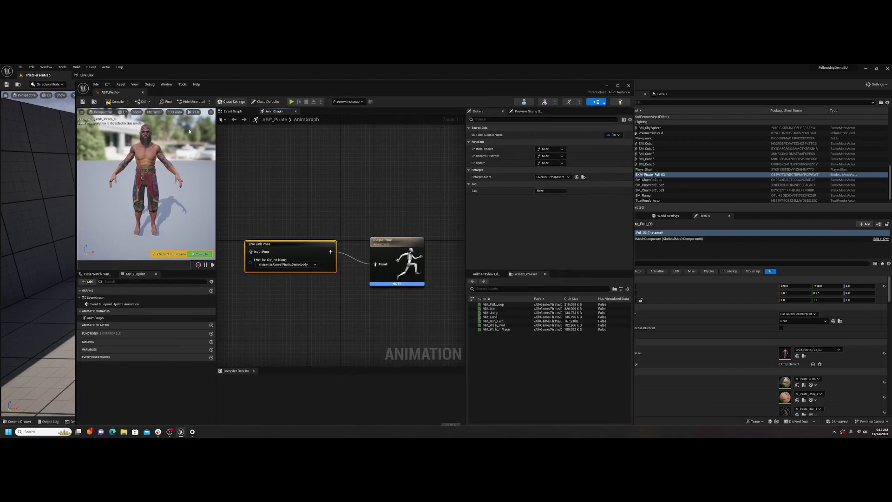
click(115, 102)
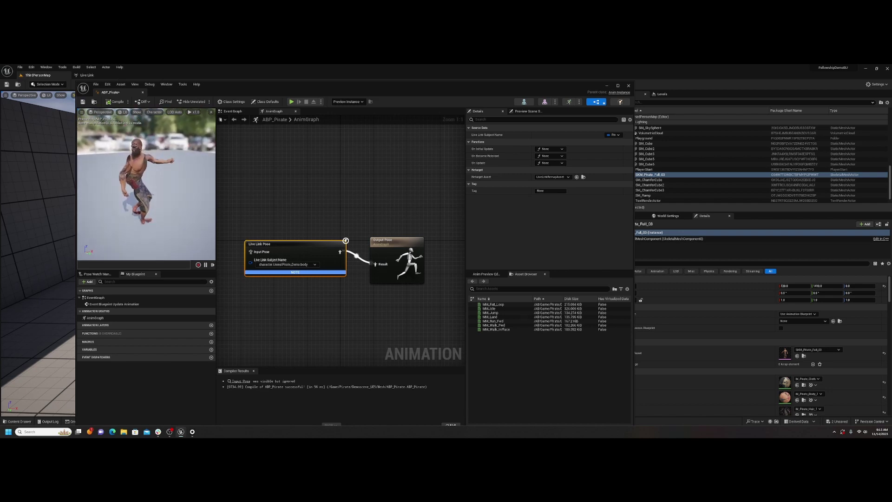
drag(312, 87, 371, 89)
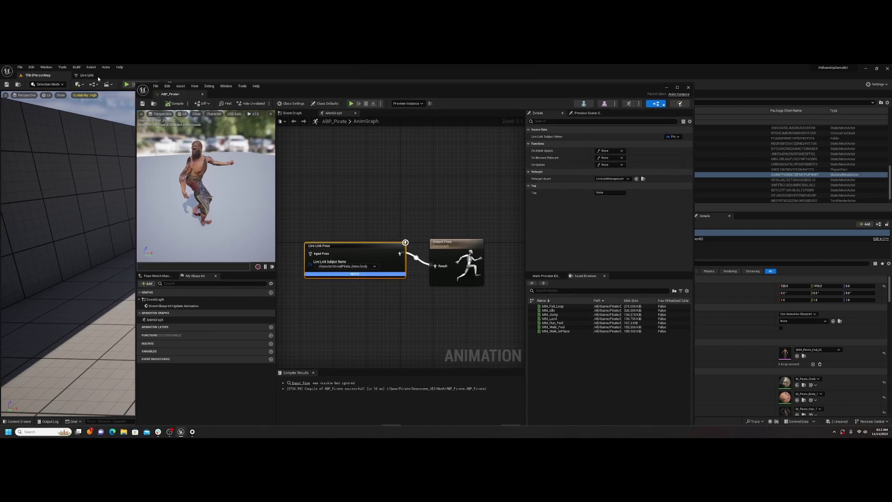
drag(286, 88, 371, 91)
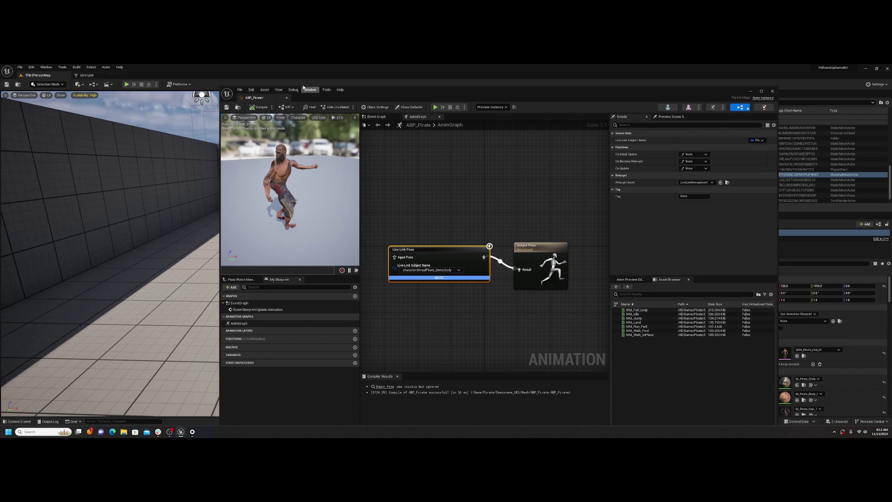
drag(303, 87, 321, 87)
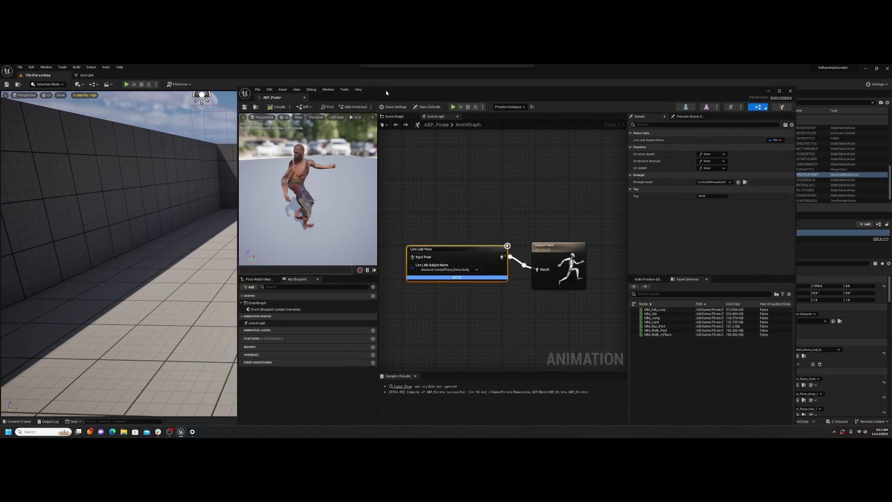
Step: Dock the ABP_Pirate editor as a tab beside Live Link and show the Live Link subjects
click(96, 78)
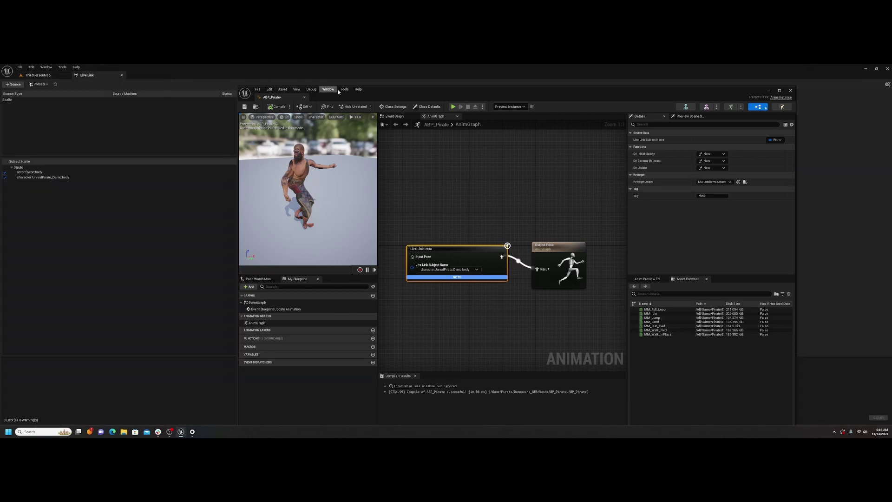
drag(271, 97, 221, 81)
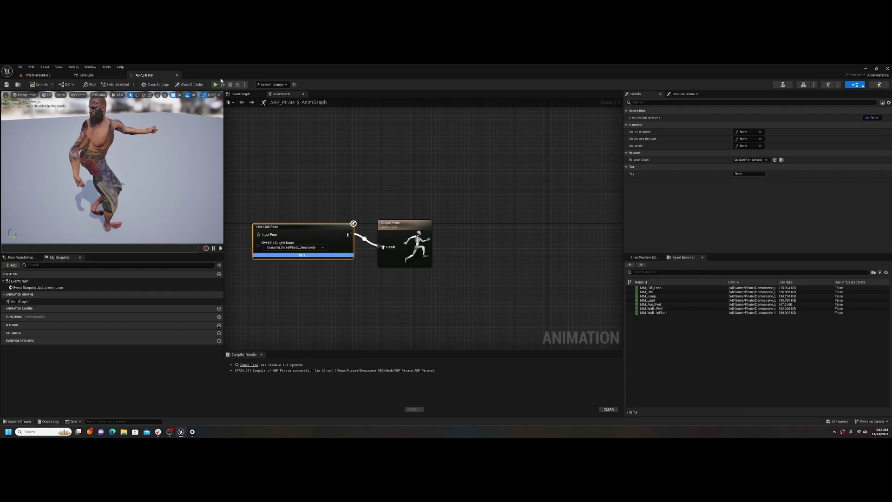
click(86, 75)
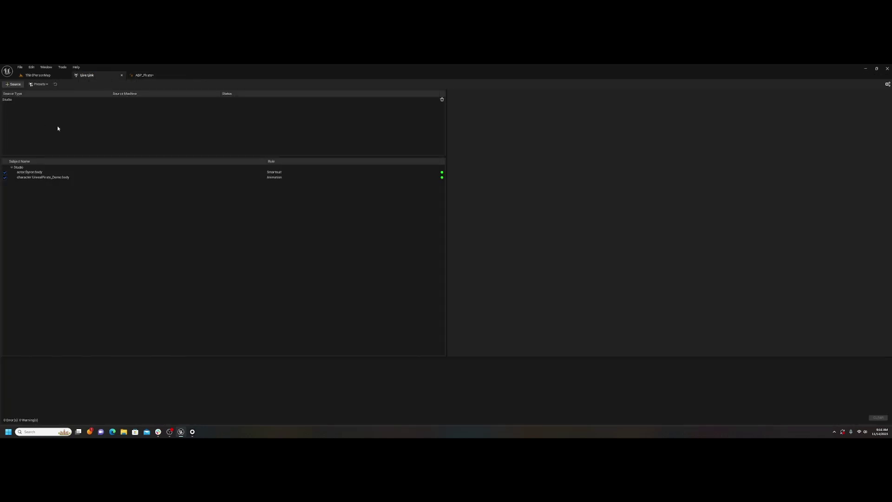
Step: Select the Studio Live Link source and float the ABP_Pirate window, enlarged and moved left beside its settings
click(8, 100)
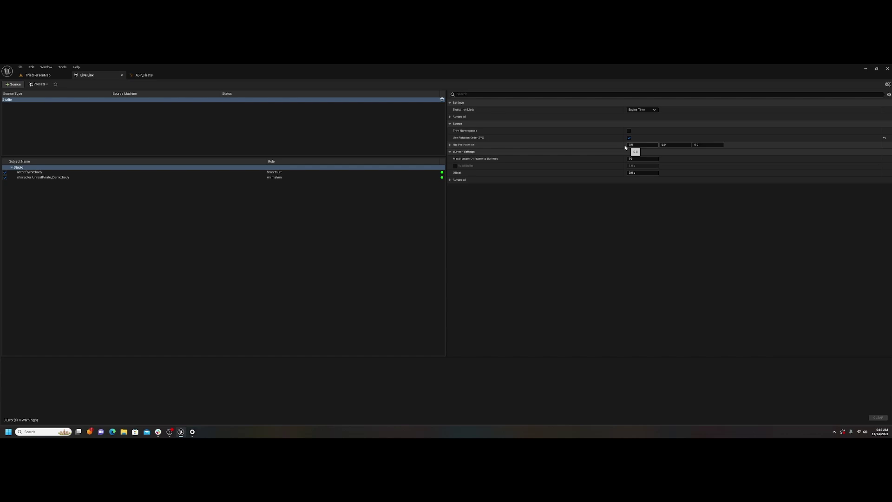
click(158, 77)
drag(159, 78, 391, 114)
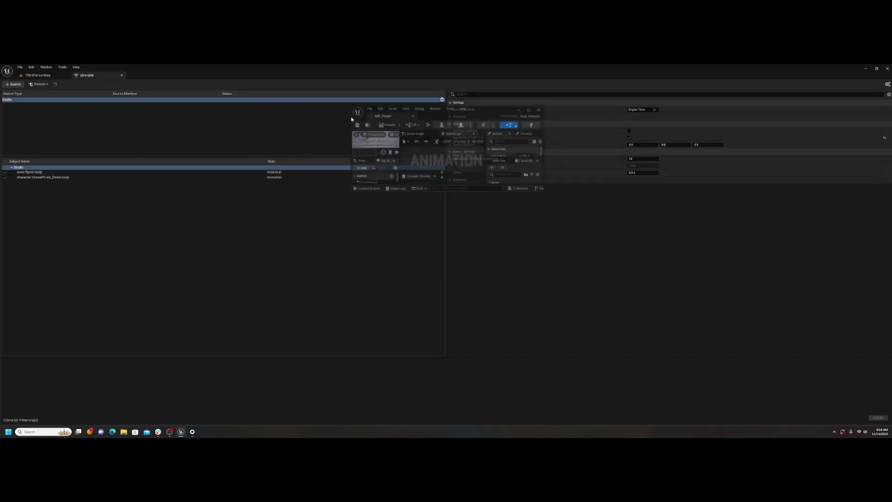
drag(423, 195, 423, 405)
drag(551, 218, 775, 218)
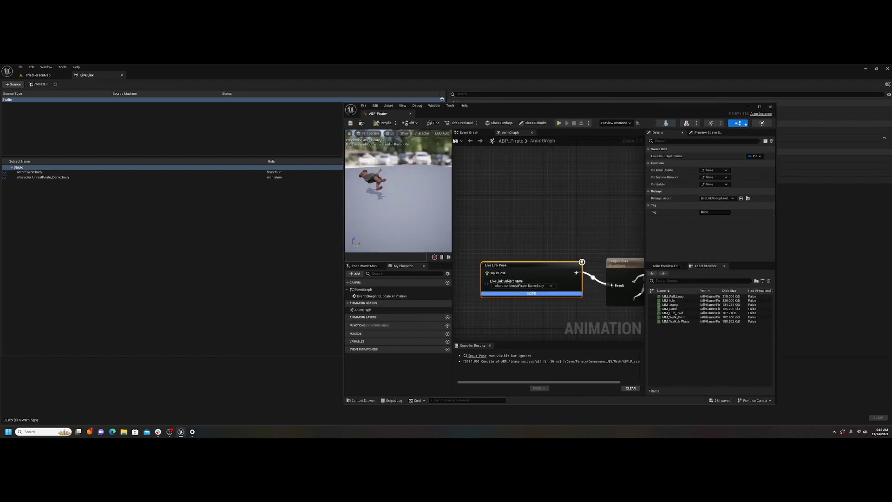
drag(486, 107, 292, 109)
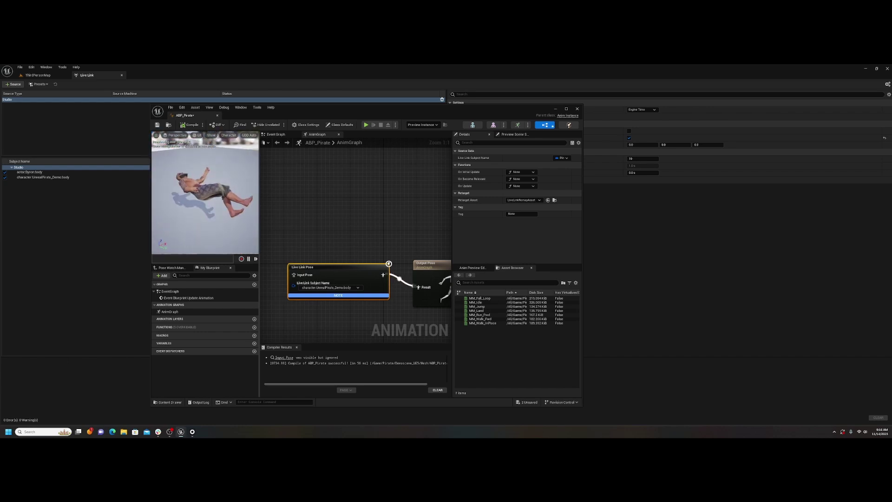
drag(492, 111, 352, 109)
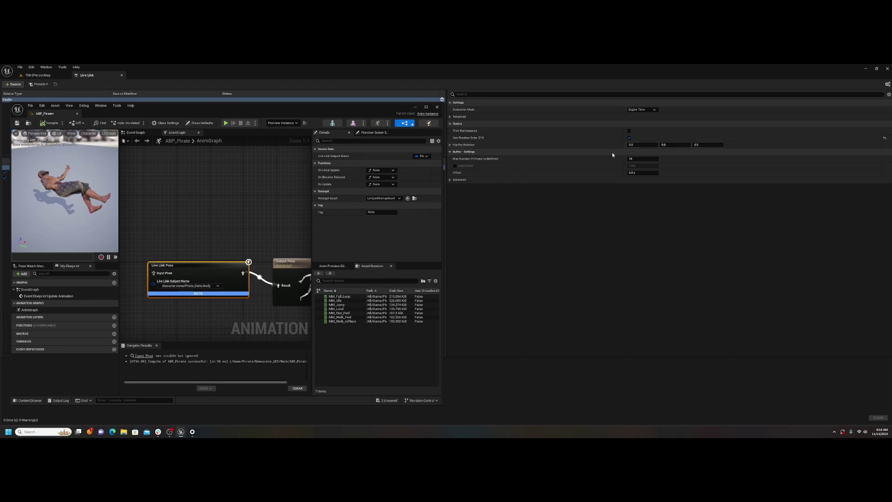
Step: Set the Studio source's Hip Pre Rotation X to 90 so the pirate stands upright
click(633, 146)
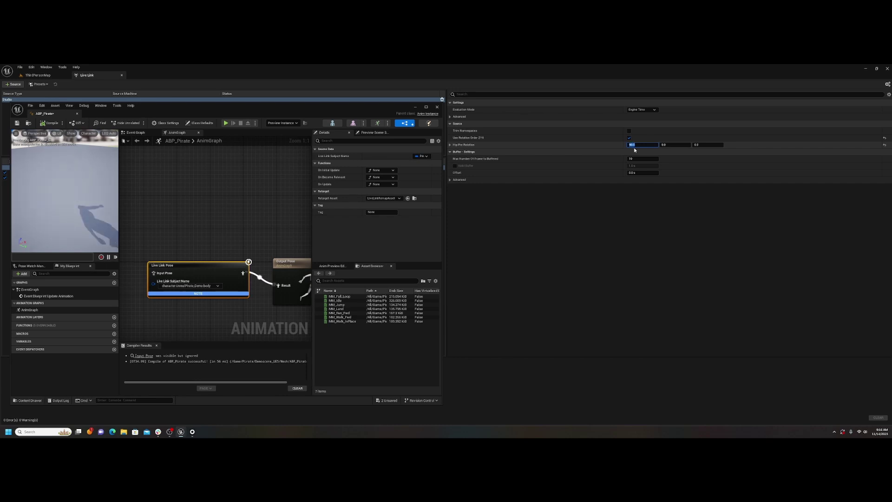
key(Return)
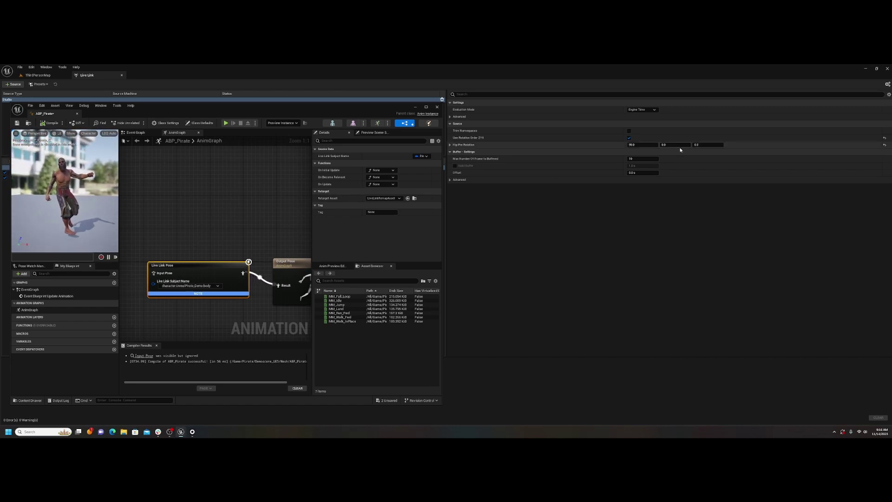
click(628, 132)
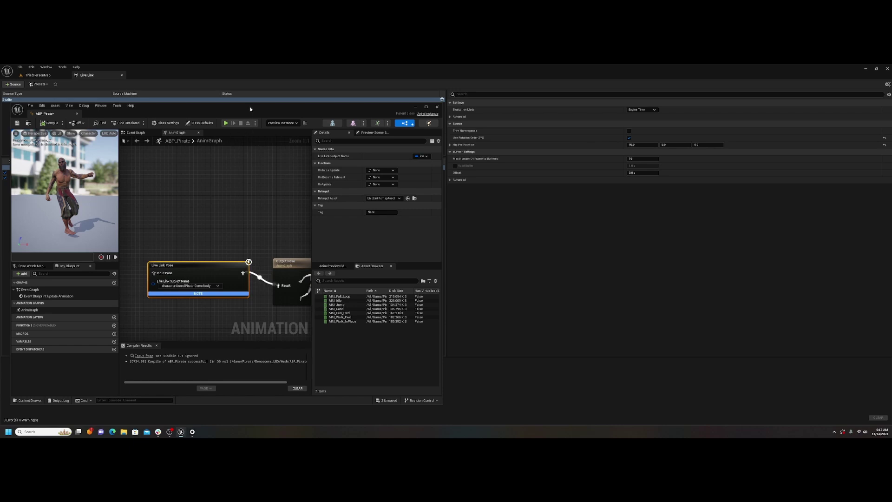
Step: Reposition the ABP_Pirate window and save the animation blueprint
drag(249, 109, 263, 110)
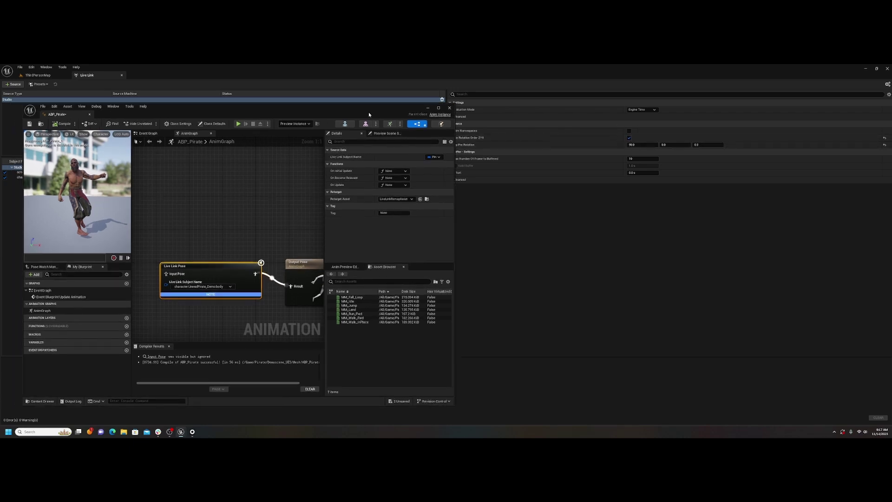
drag(369, 113, 407, 89)
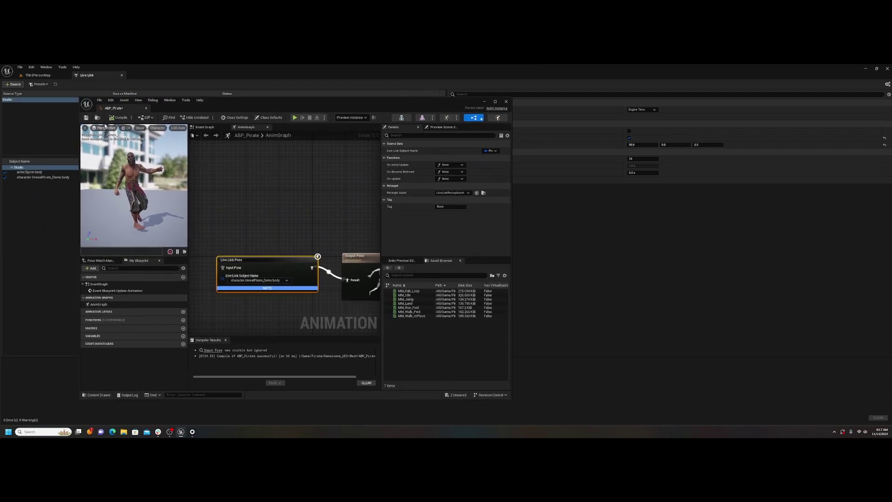
click(86, 118)
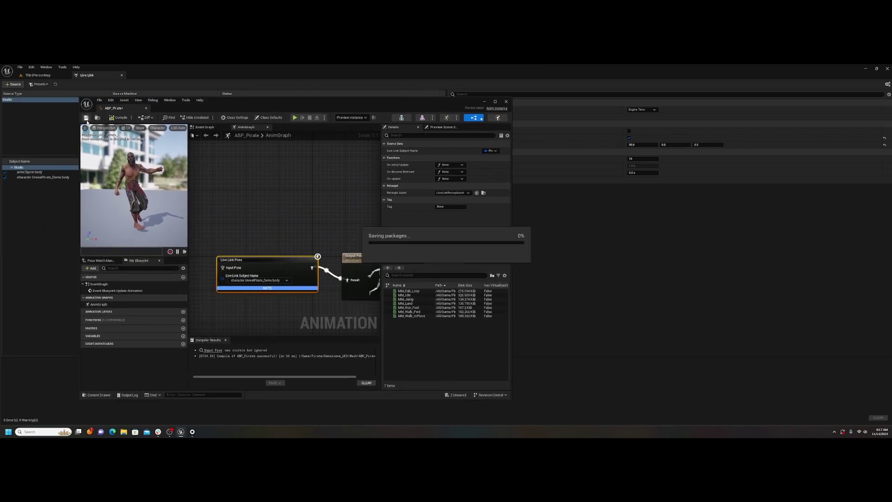
drag(225, 103, 296, 108)
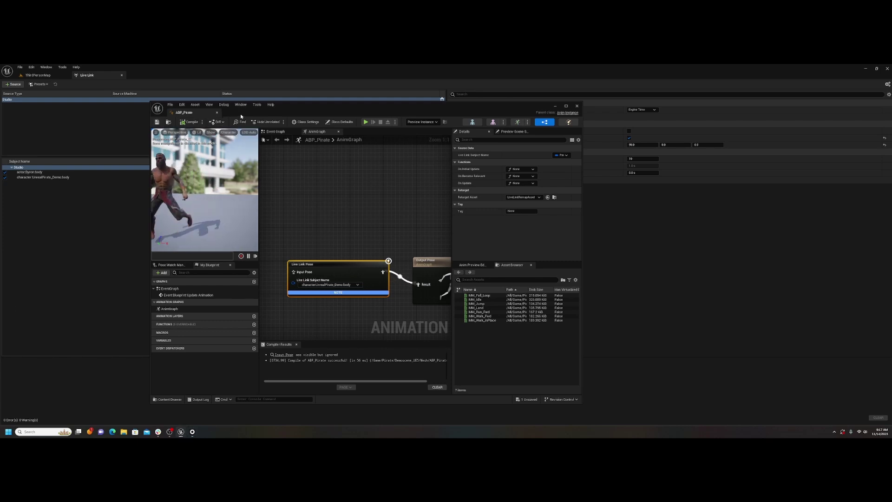
Step: Close the blueprint, frame the pirate in ThirdPersonMap and set its Anim Class to ABP_Pirate
click(217, 114)
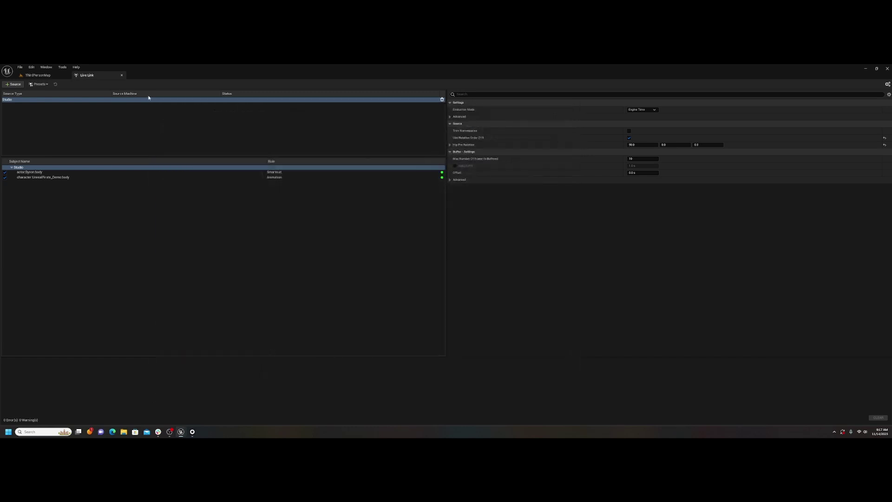
click(53, 76)
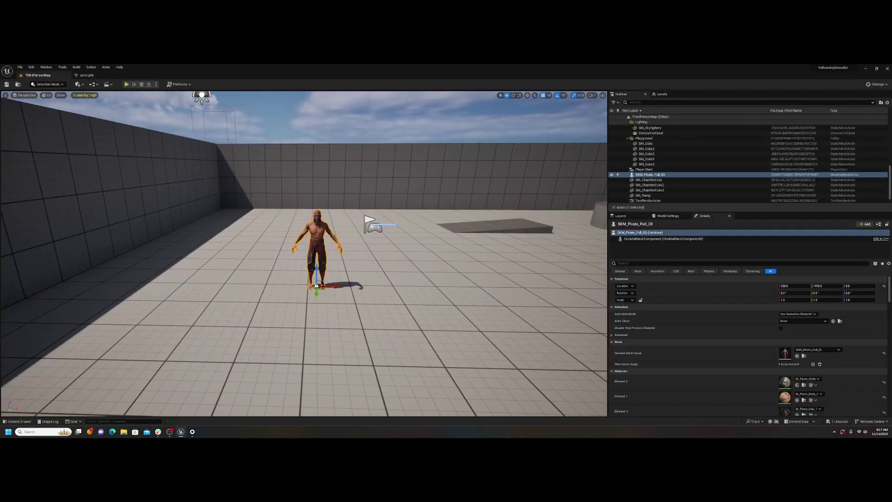
key(f)
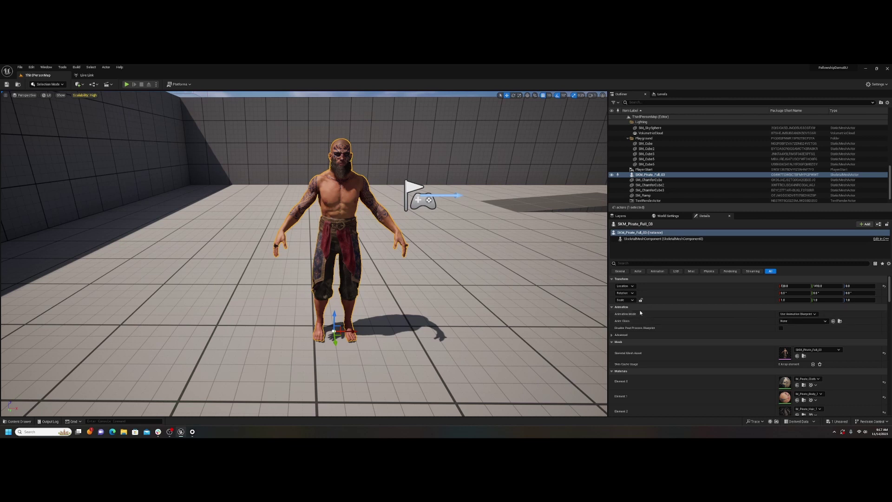
click(803, 321)
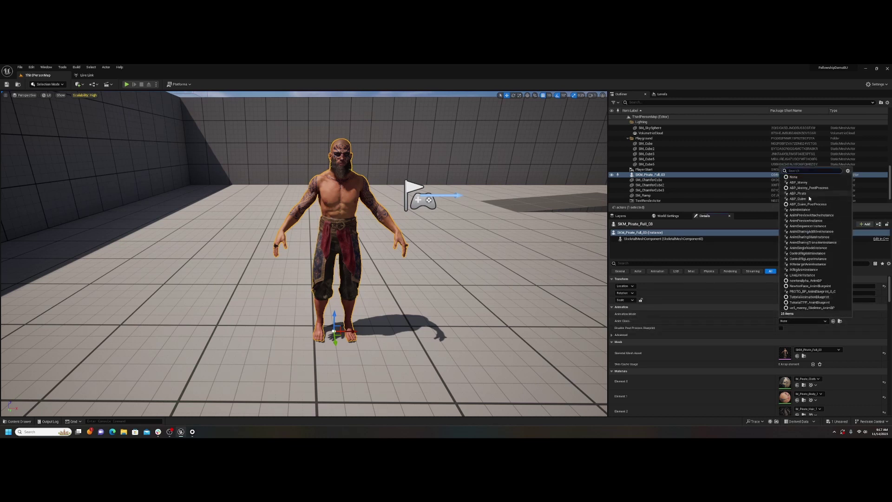
click(798, 193)
Step: Reframe the viewport and start the level in Simulate play mode
right_drag(465, 255, 408, 251)
right_drag(106, 226, 106, 227)
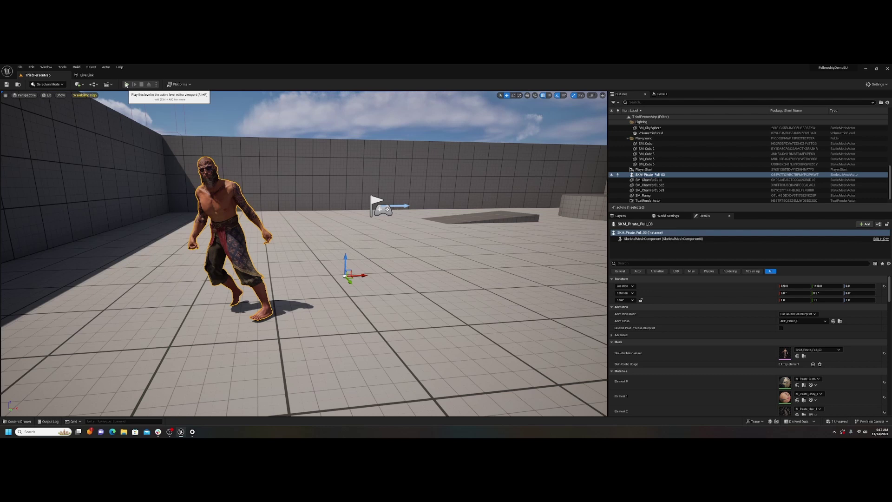
click(156, 85)
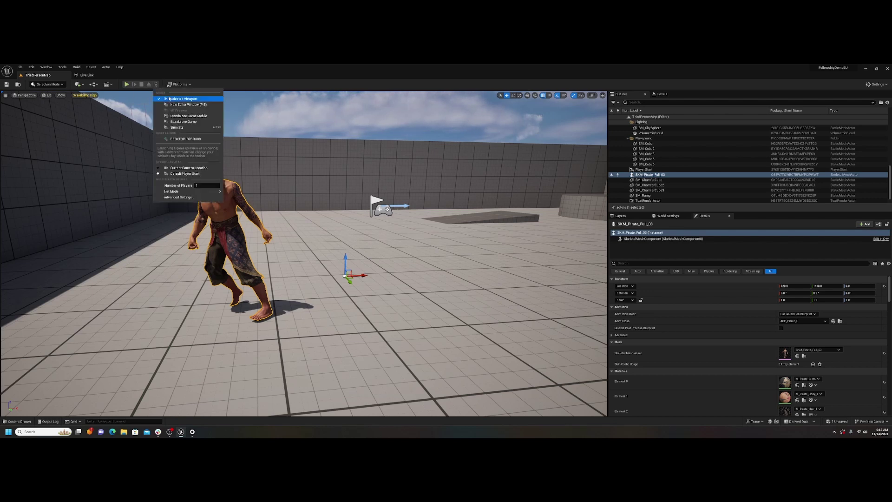
click(171, 129)
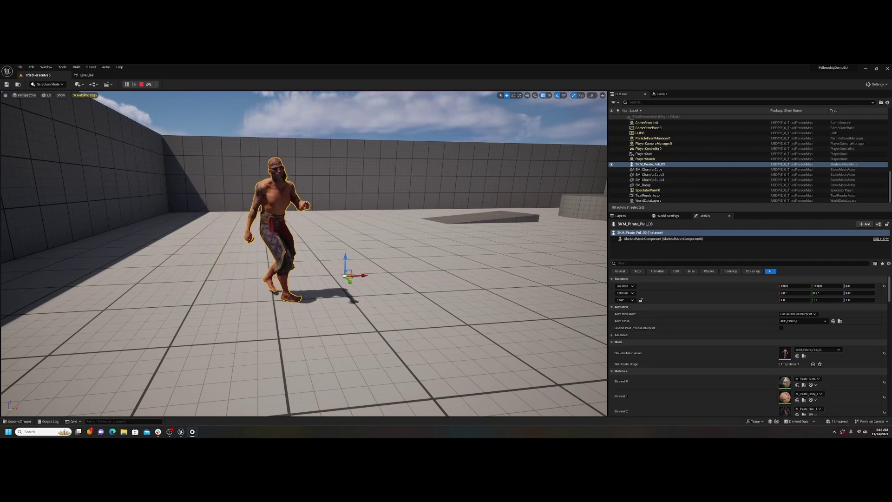
Step: Bring Rokoko Studio forward, resize and move its window left, and open the Animation filters popup
key(alt+Tab)
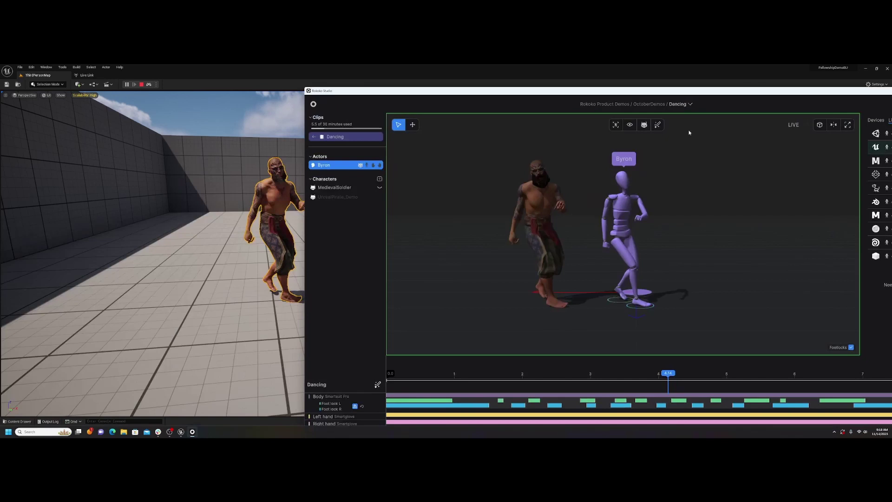
drag(304, 213, 458, 213)
drag(576, 94, 469, 85)
click(626, 115)
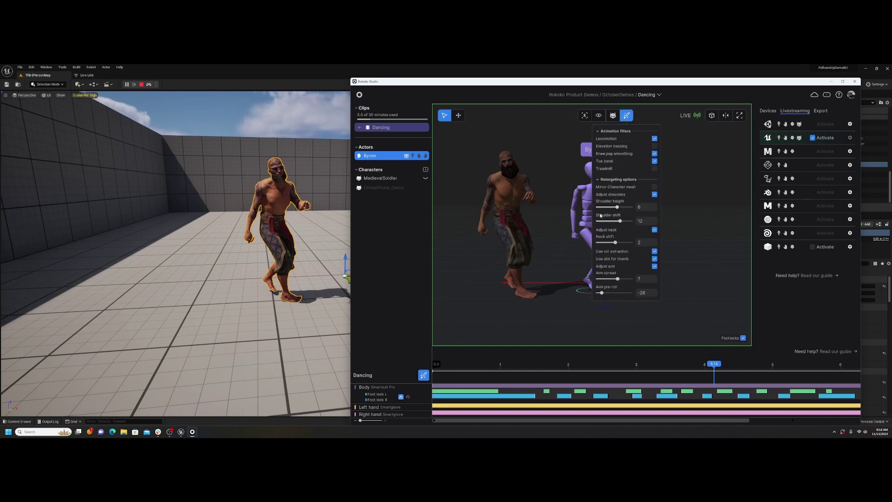
click(517, 243)
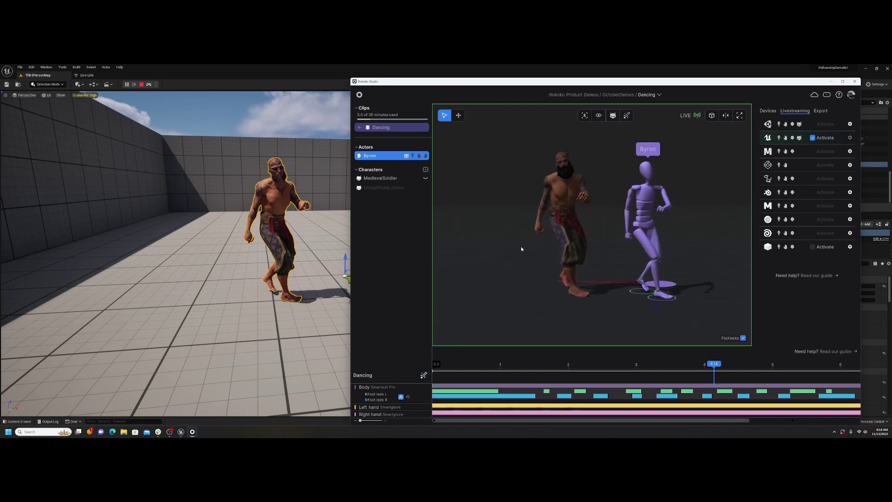
click(627, 115)
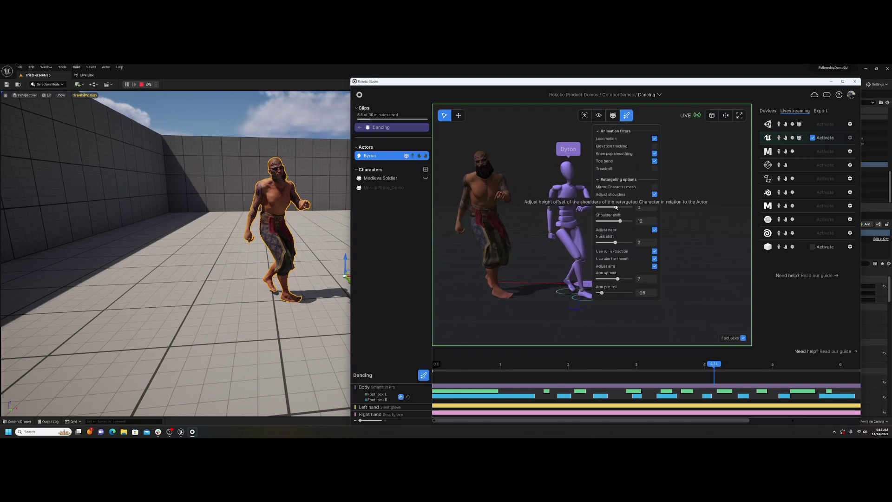
Step: Set shoulder height -2, shoulder shift 19, arm spread 12 and arm pre-roll -24, rewinding to 2.69
drag(616, 206, 614, 207)
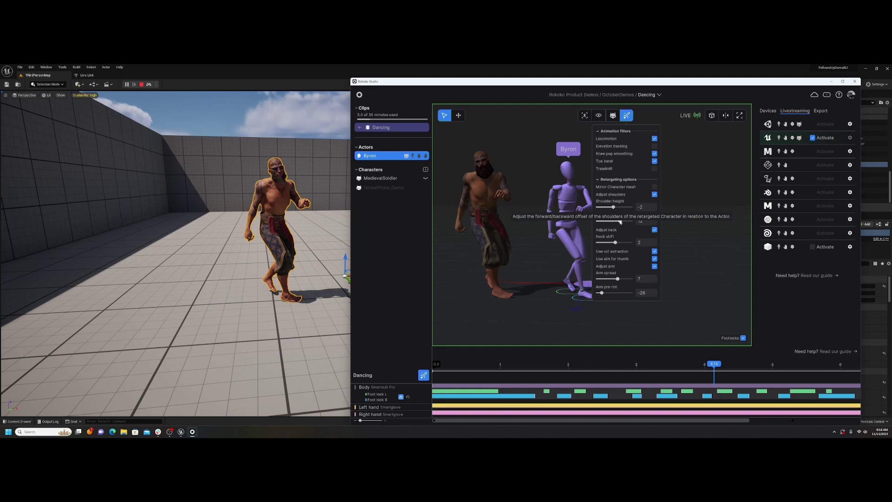
mouse_move(619, 222)
mouse_down()
mouse_move(613, 223)
mouse_move(624, 223)
mouse_up()
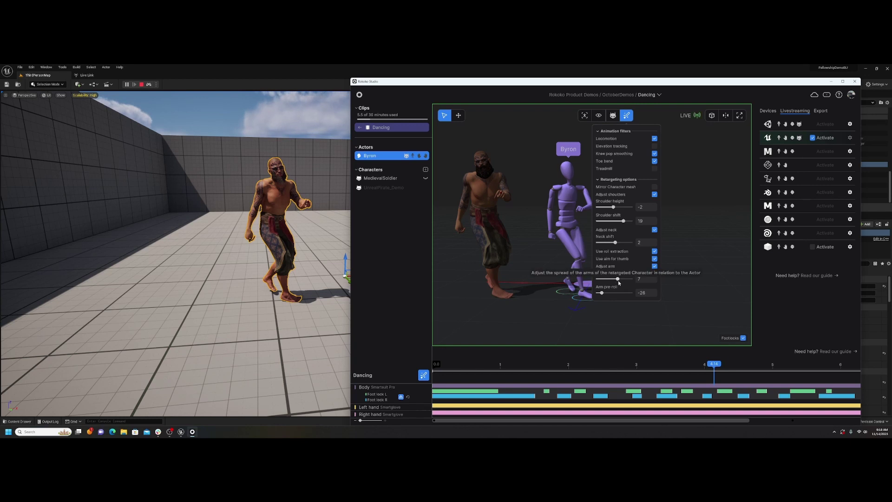
drag(619, 281, 621, 281)
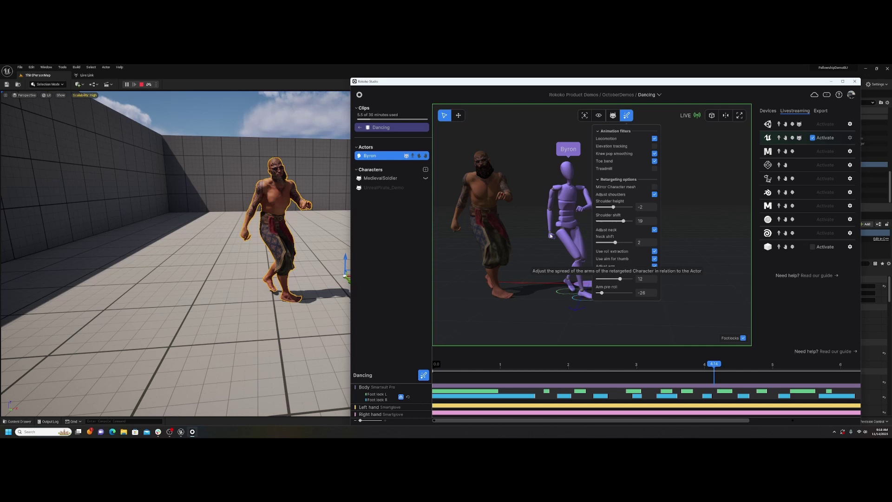
click(603, 293)
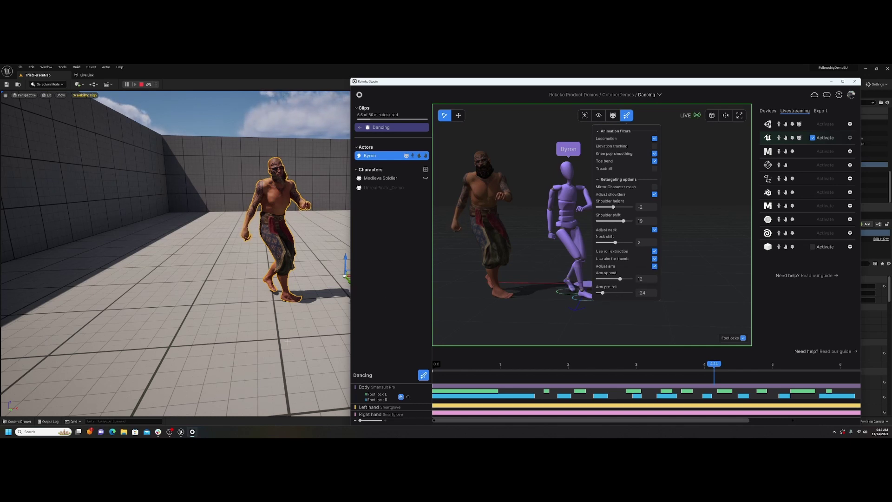
drag(712, 364, 594, 369)
click(628, 116)
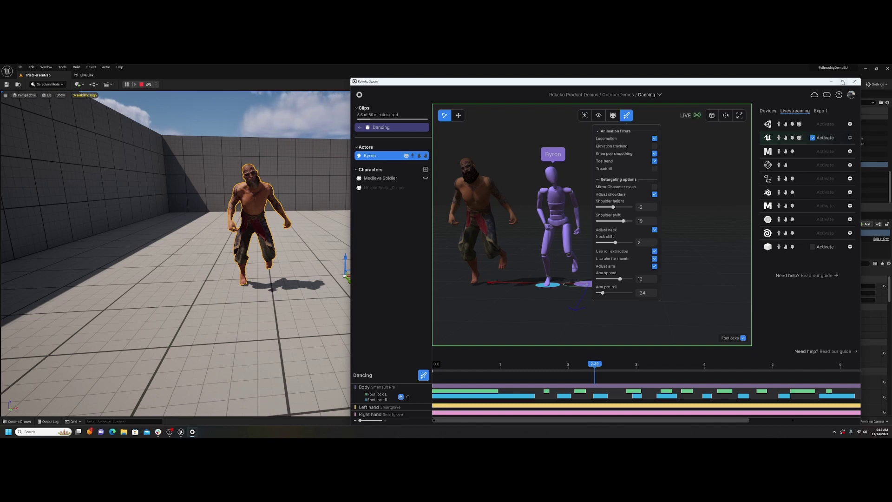
drag(810, 83, 794, 83)
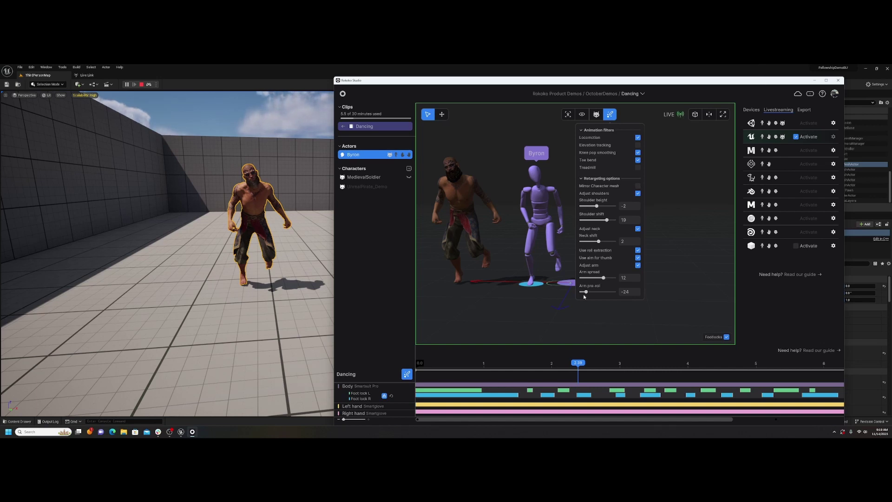
Step: Stop the simulation in Unreal and open the Take Recorder from Window > Cinematics
key(alt+Tab)
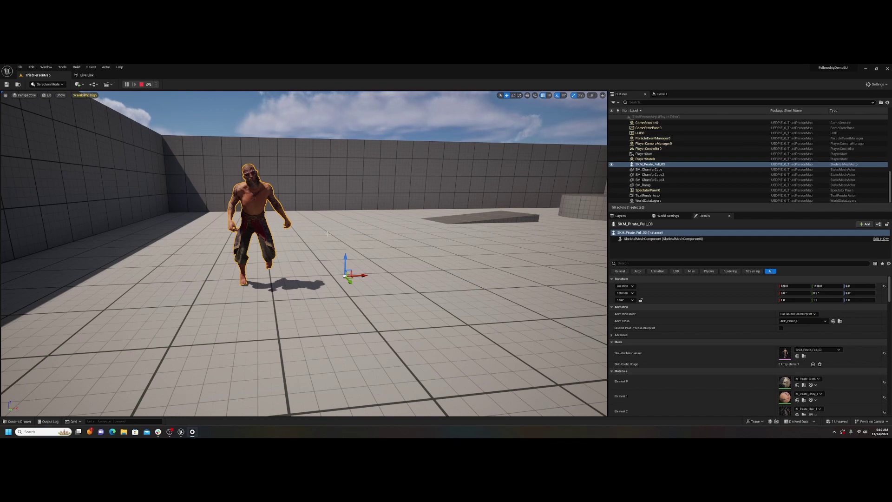
right_drag(378, 257, 198, 126)
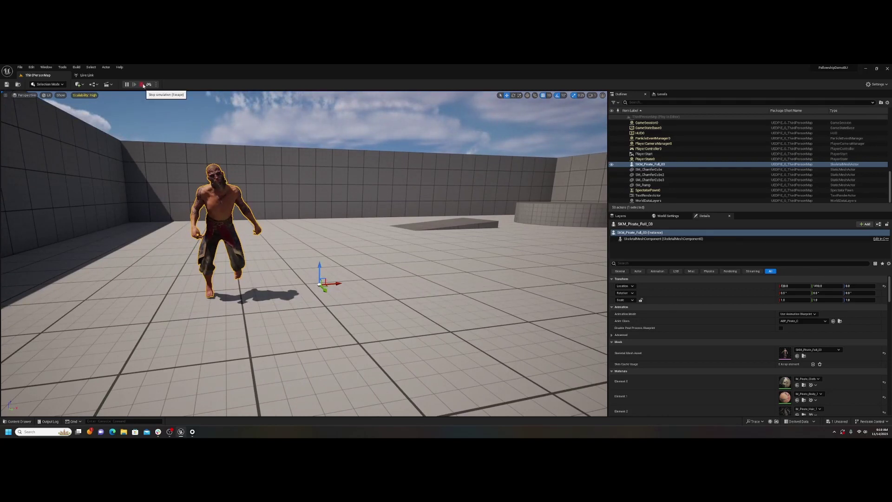
click(142, 84)
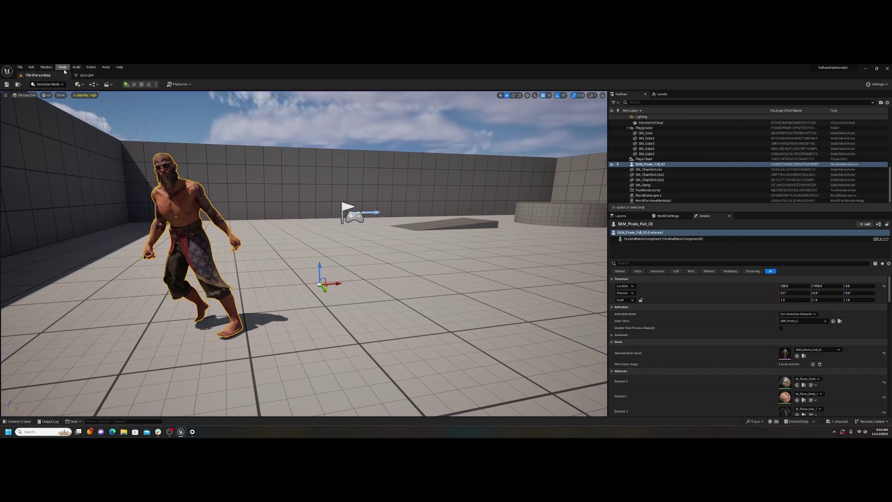
click(44, 68)
mouse_move(81, 119)
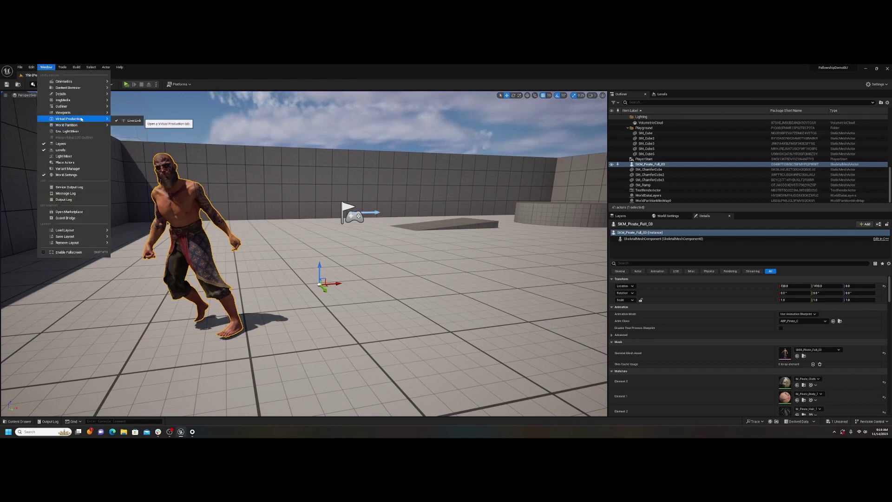
mouse_move(79, 82)
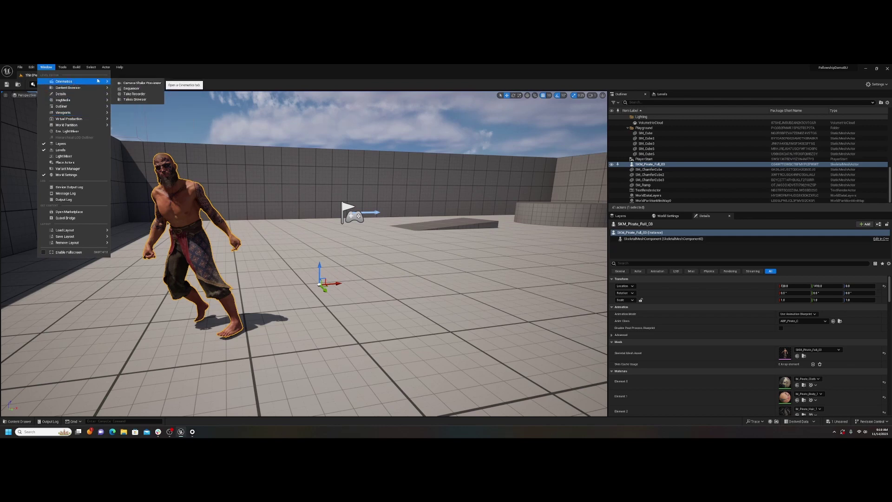
click(125, 94)
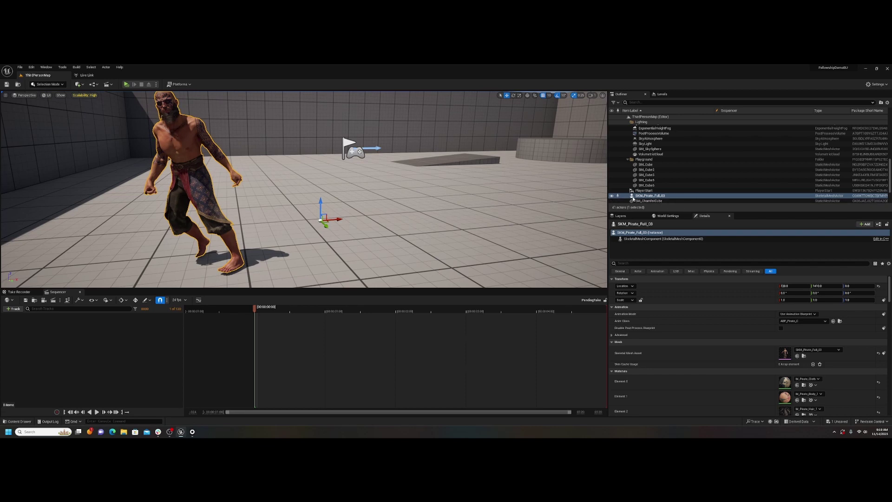
Step: Add SKM_Pirate_Full_03 from the Outliner as a Take Recorder actor source
mouse_move(656, 197)
mouse_down()
mouse_move(86, 360)
mouse_move(594, 239)
mouse_move(646, 196)
mouse_up()
click(18, 292)
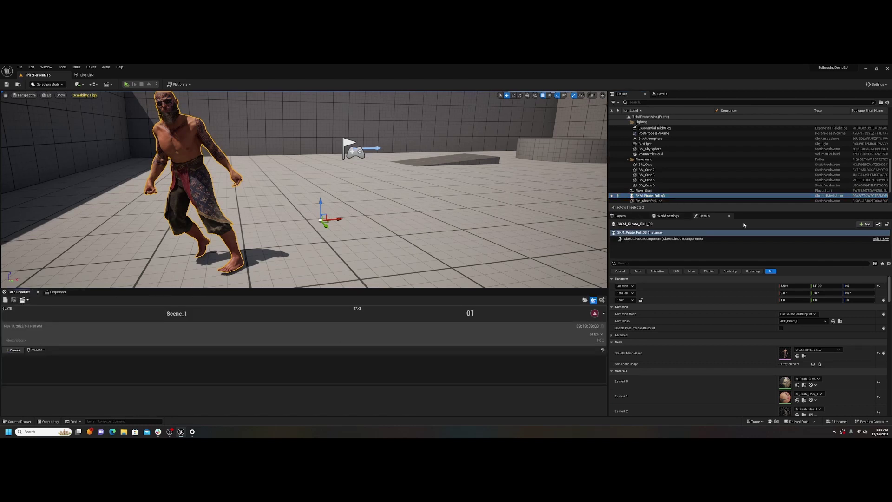
drag(650, 195, 31, 368)
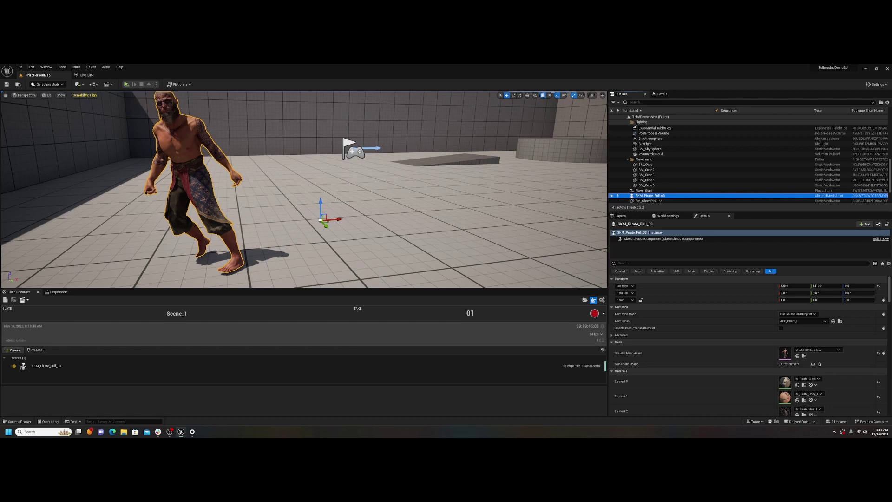
Step: Play the level, record take Scene_1 01 of the live-driven pirate, then stop playback
click(125, 85)
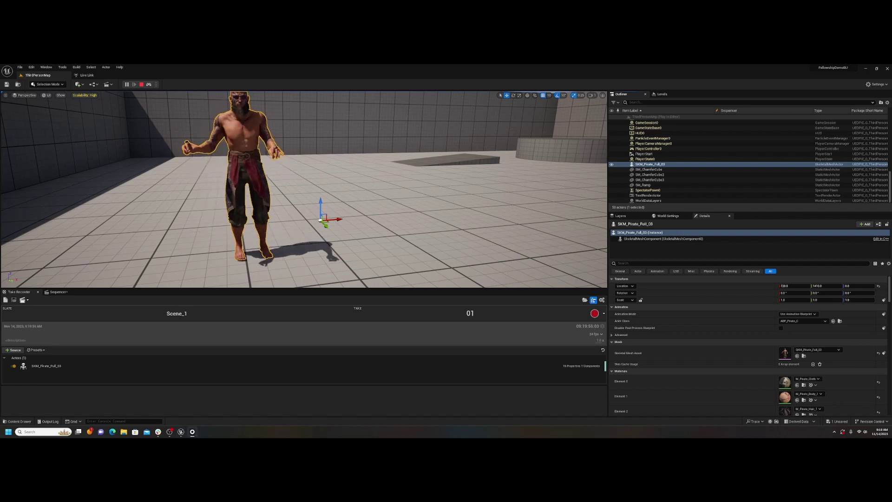
click(594, 314)
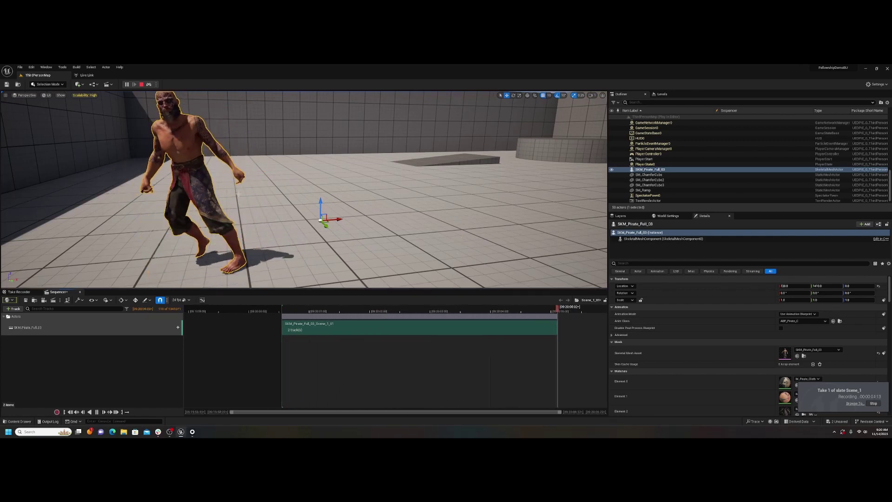
right_drag(202, 122, 149, 122)
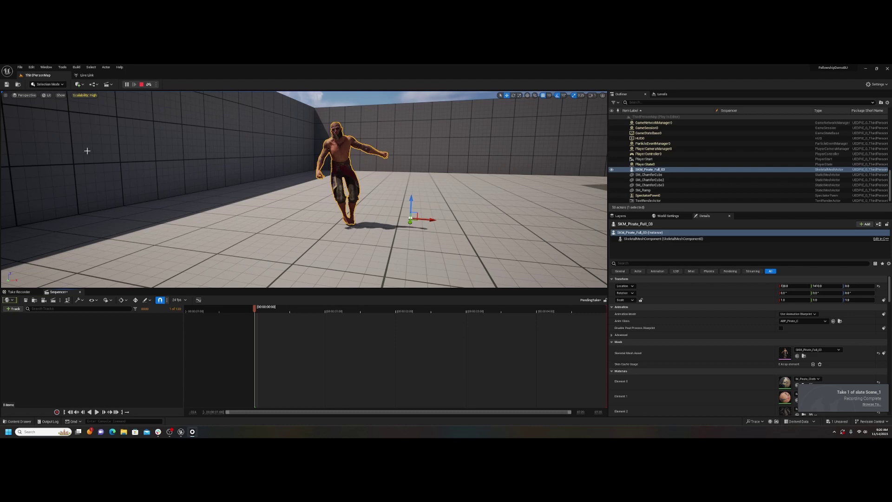
click(141, 84)
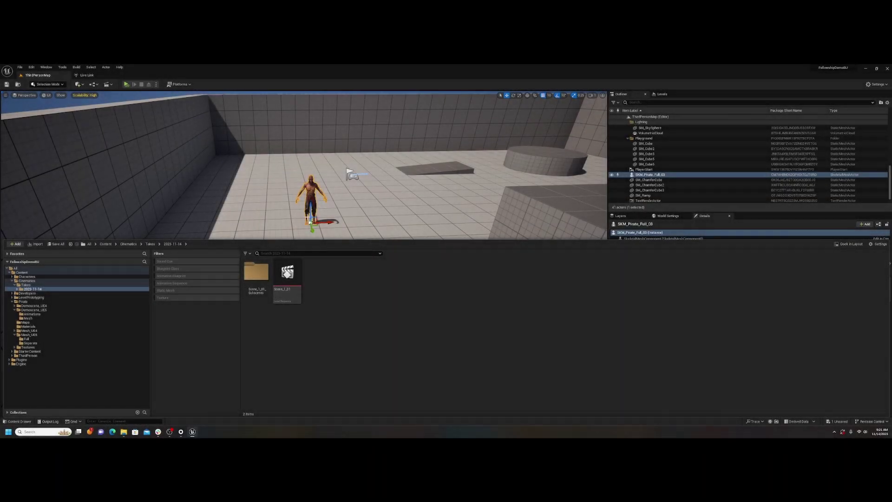
Step: Open the Content Drawer at Cinematics/Takes/2023-11-14 and select the Scene_1_01 level sequence
click(29, 421)
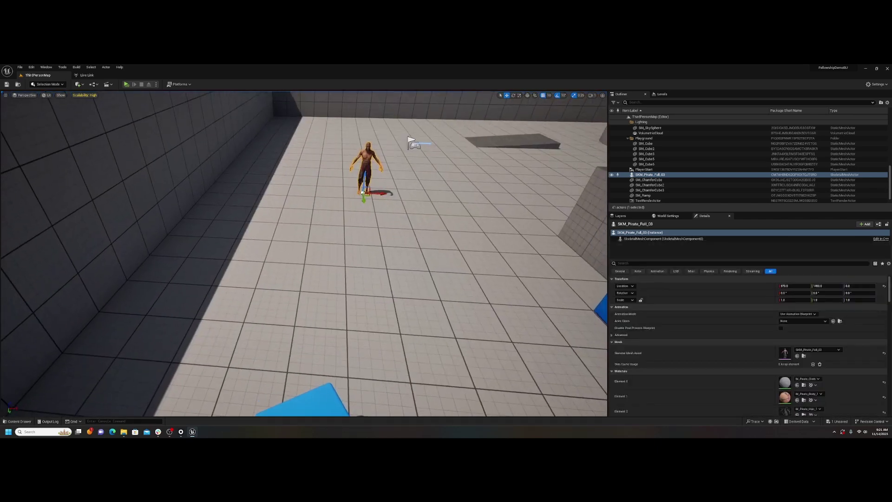
click(30, 422)
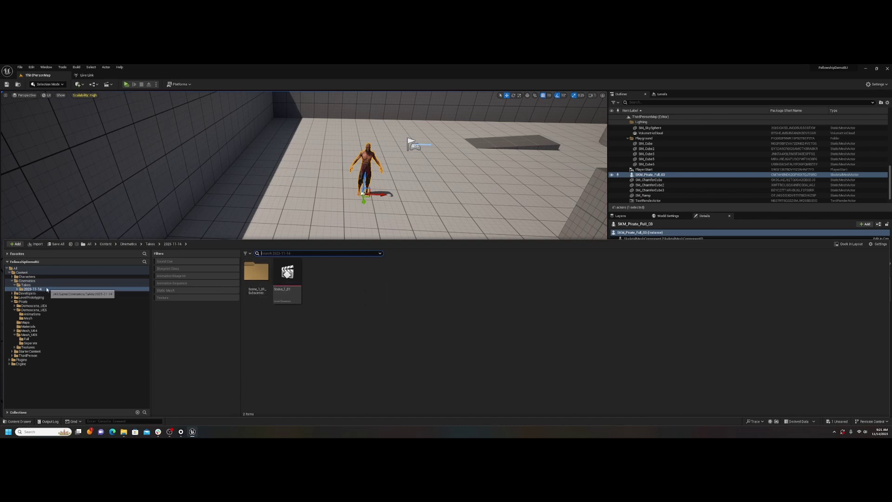
click(284, 282)
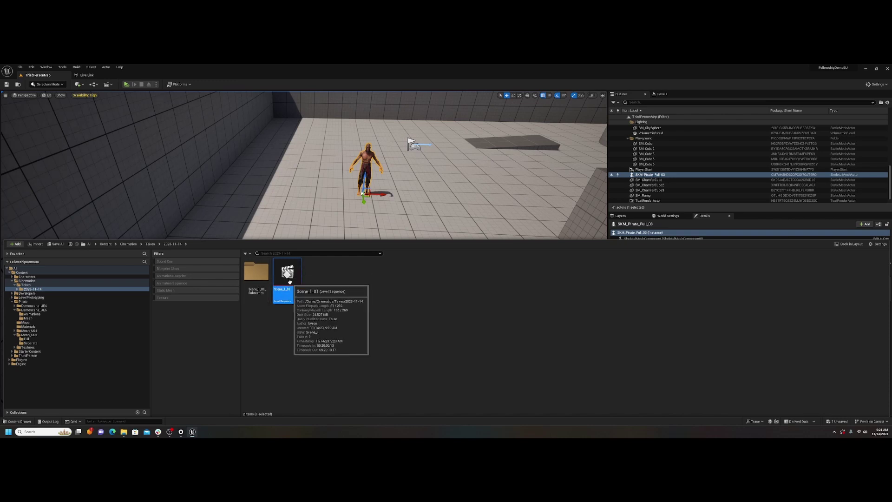
Step: Open Scene_1_01 in Sequencer, scrub the timeline and play back the recorded pirate take
double_click(289, 282)
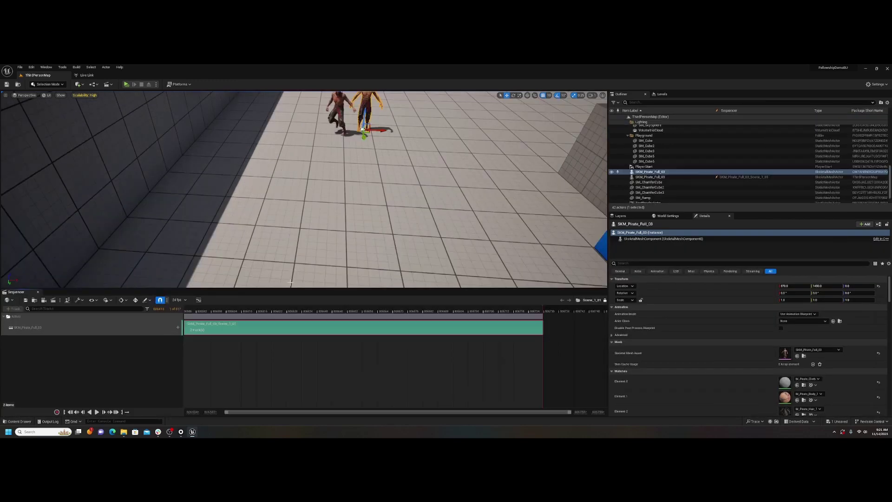
click(216, 311)
drag(216, 310, 250, 311)
right_drag(302, 195, 302, 172)
scroll(294, 198, up, 2)
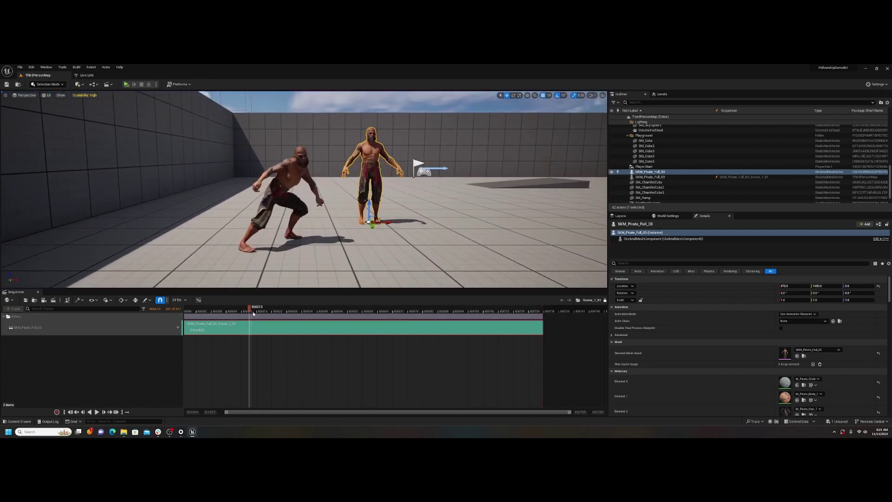
key(space)
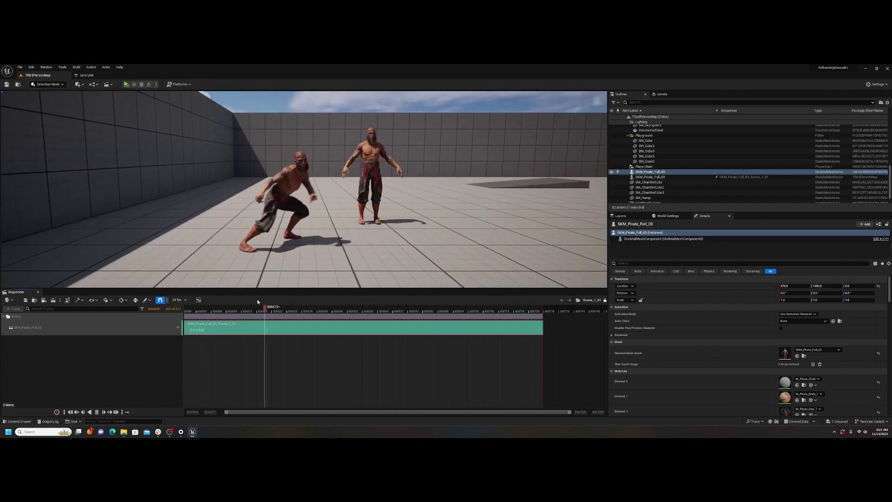
key(space)
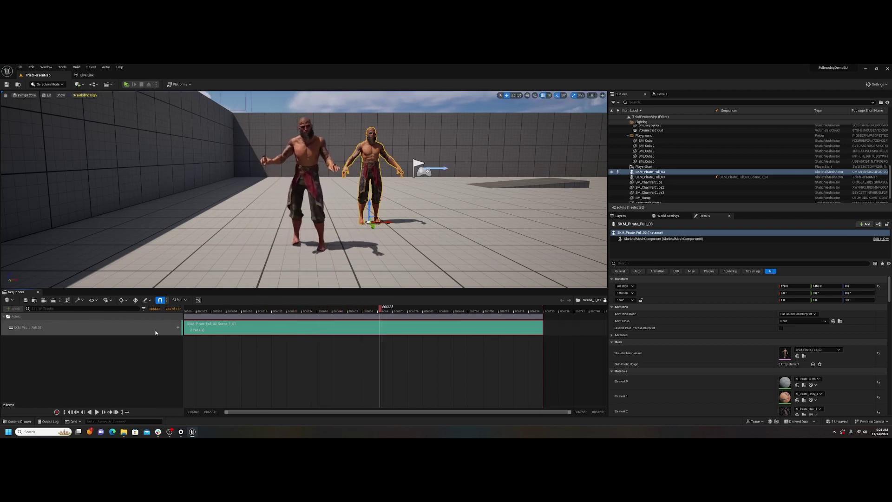
Step: Unlock the recorded sequence and add a Cine Camera Actor with a Camera Cuts track
click(223, 333)
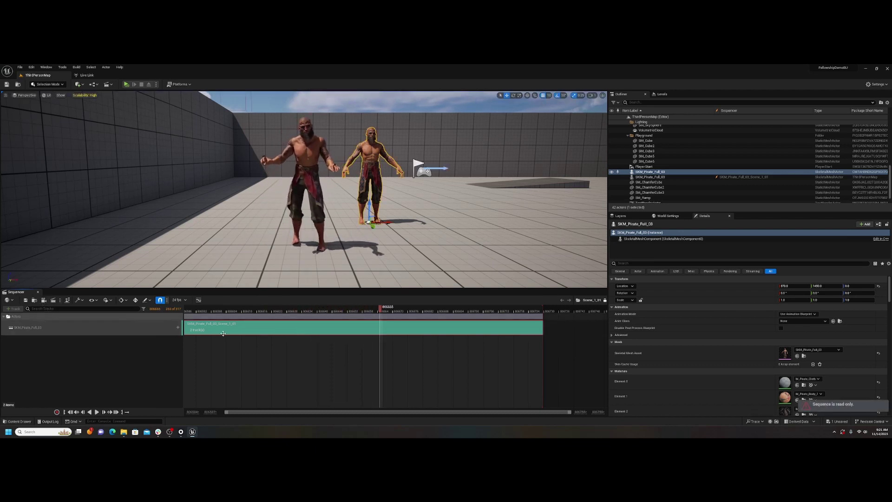
click(605, 301)
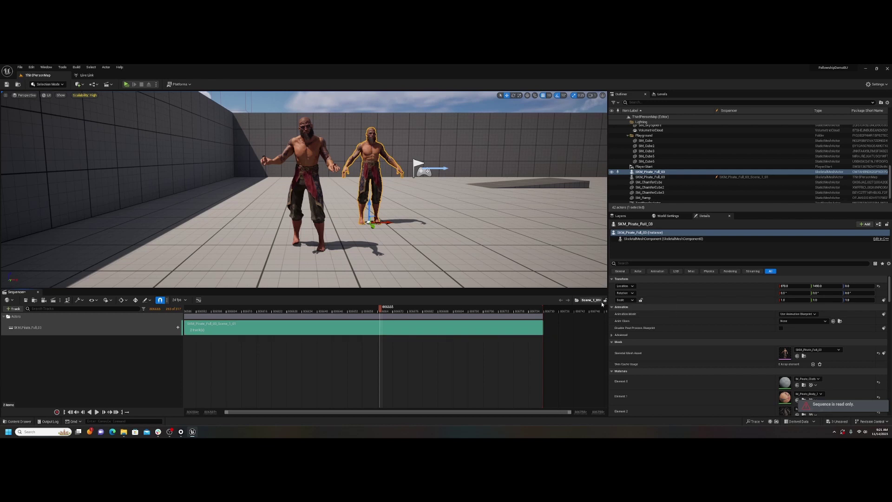
click(43, 300)
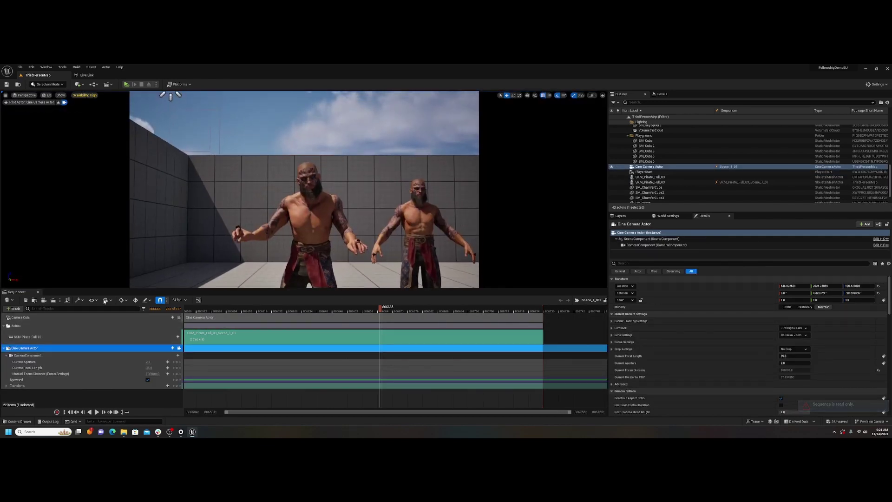
Step: Open Scene_1_01_Subscenes > Animation and the recorded SKM_Pirate_Full_03_Scene_1_01 animation asset
click(38, 293)
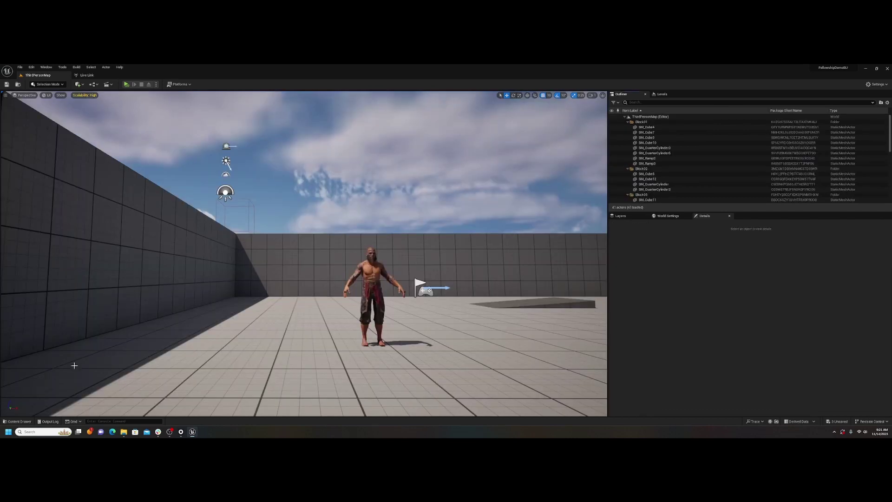
click(19, 421)
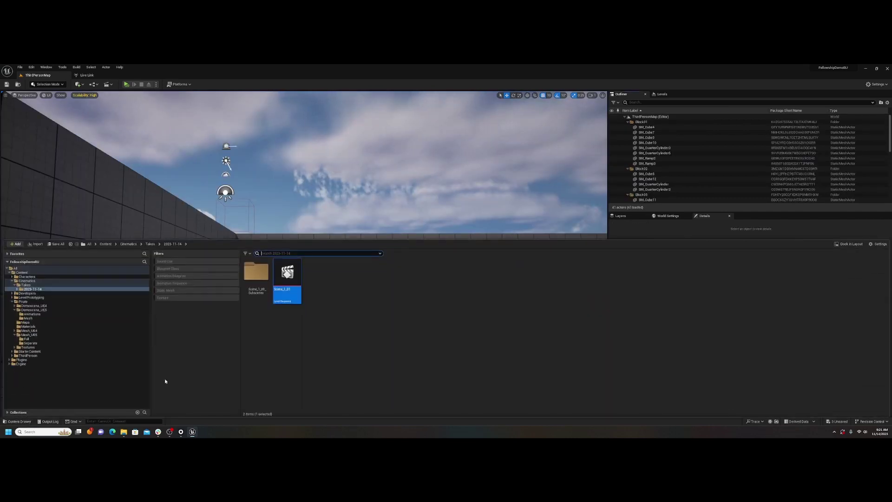
double_click(261, 281)
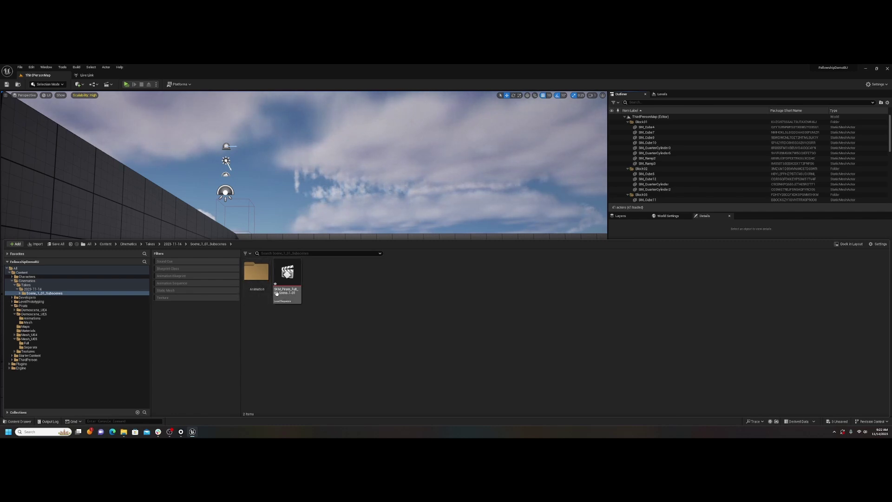
click(259, 276)
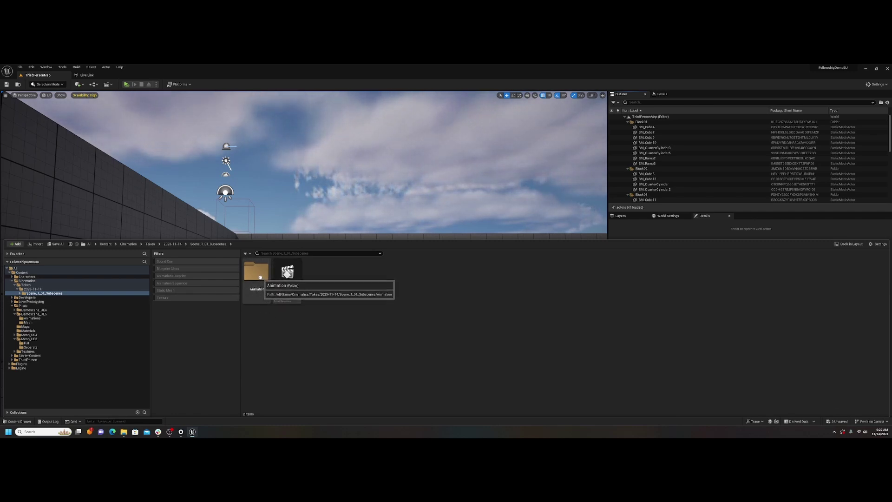
double_click(259, 276)
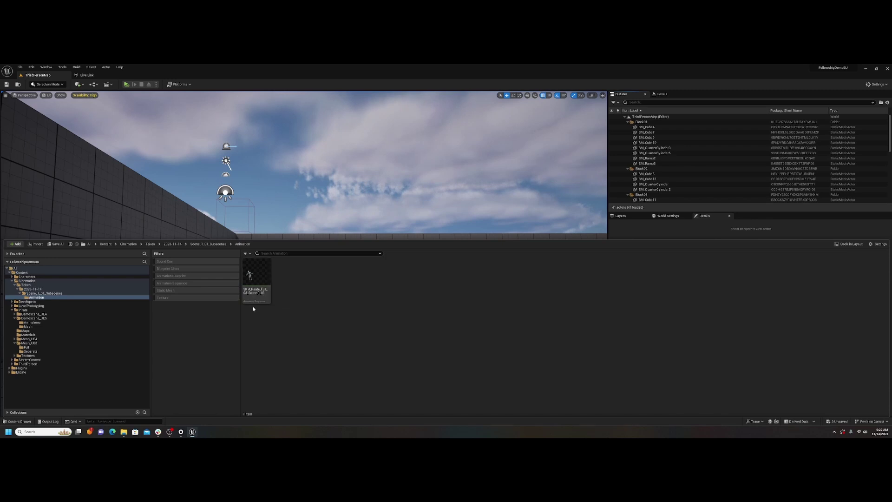
double_click(255, 278)
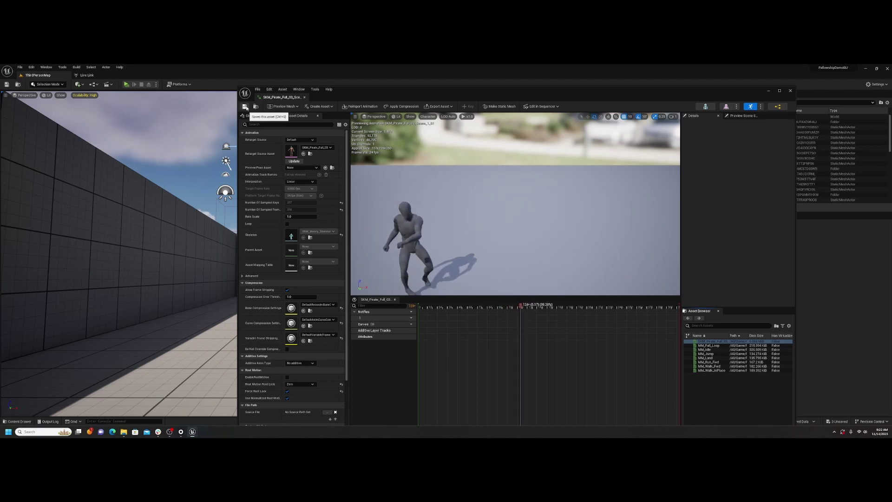
Step: Move the animation editor left, orbit its preview to inspect the recorded motion, then close it
drag(334, 91, 284, 89)
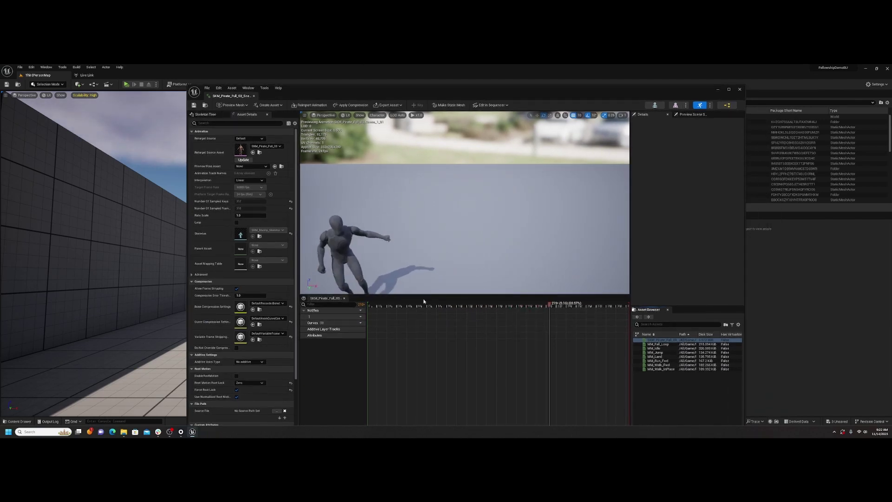
right_drag(391, 255, 408, 230)
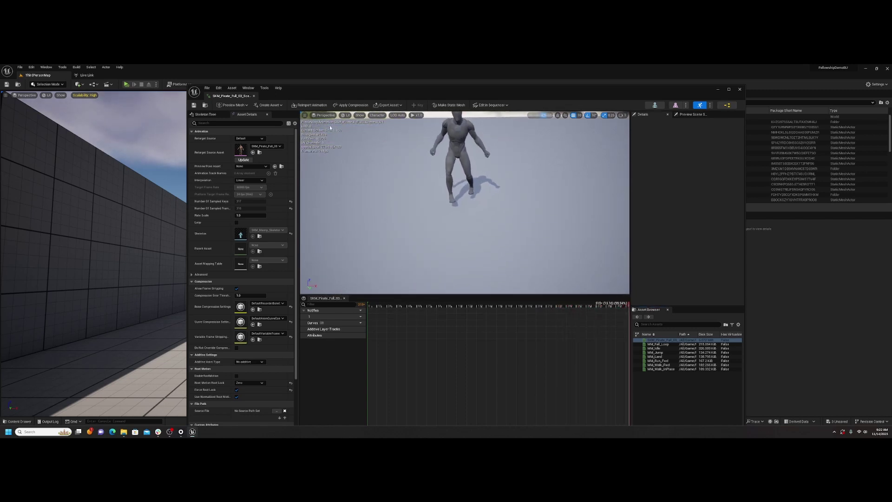
right_drag(408, 230, 483, 177)
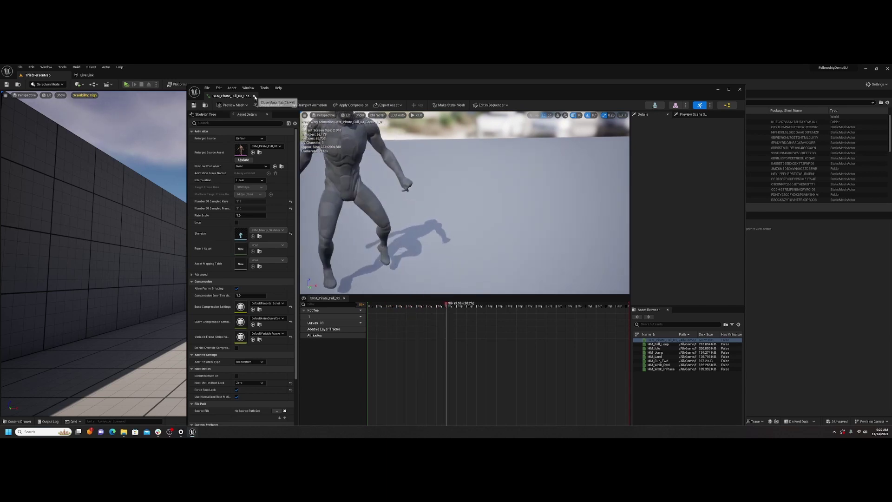
click(254, 96)
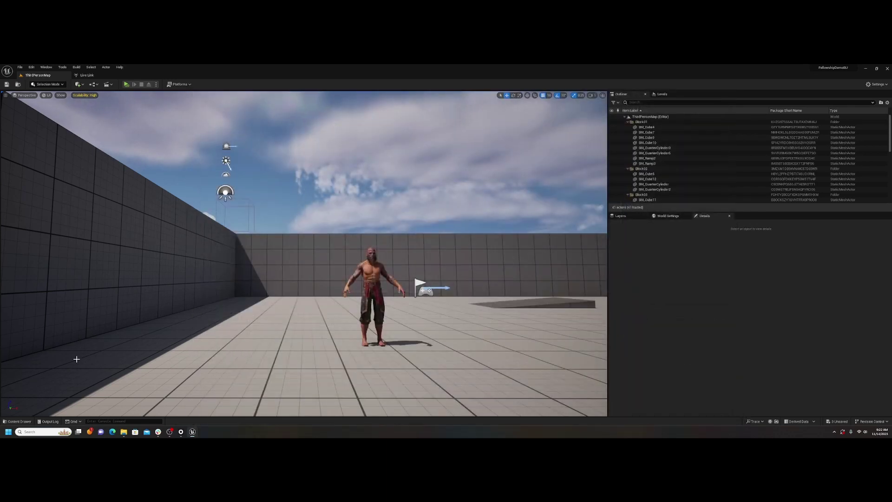
Step: Fly the level viewport in closer to the pirate character
right_drag(384, 291, 364, 285)
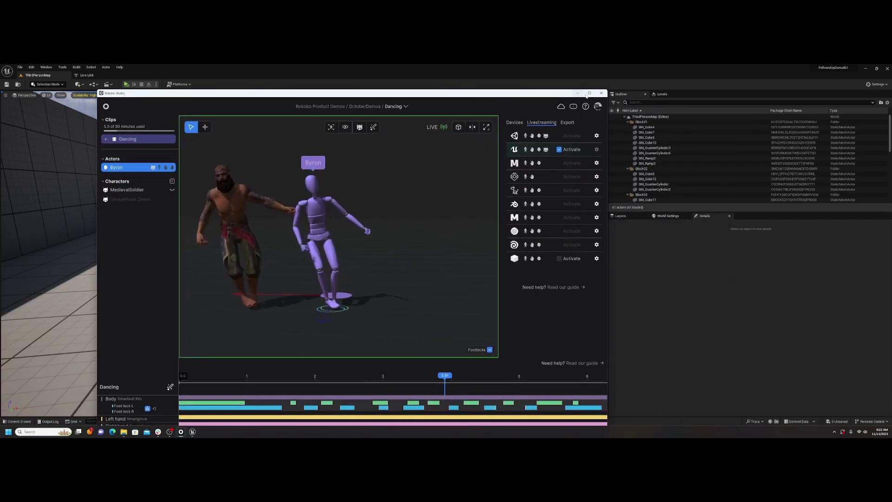
Step: Maximize Rokoko Studio, select the Dancing clip, and turn off the Unreal Engine livestream
click(588, 93)
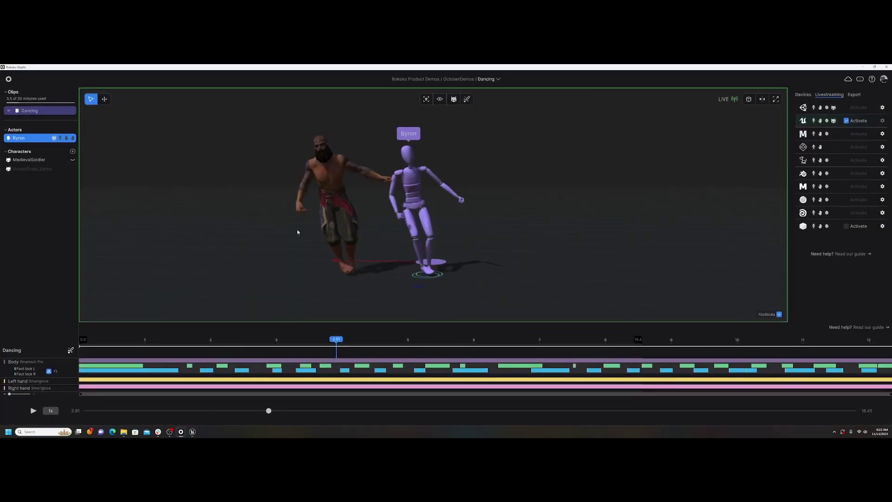
click(10, 111)
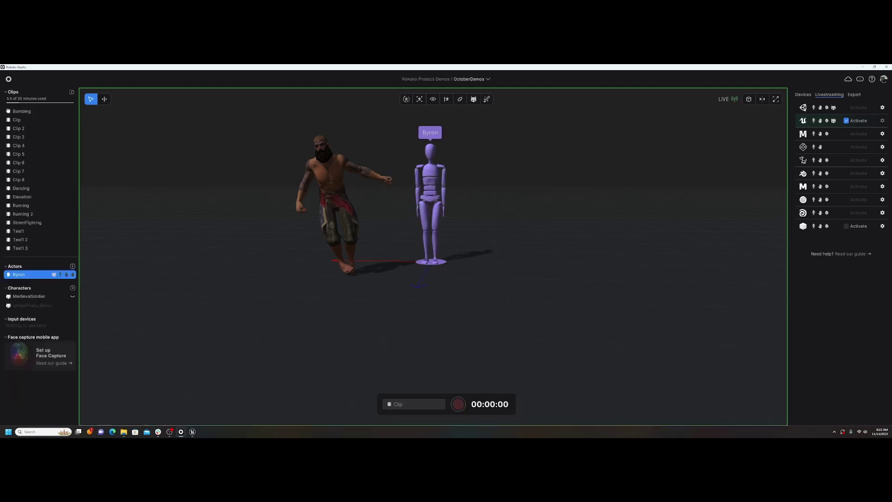
click(18, 188)
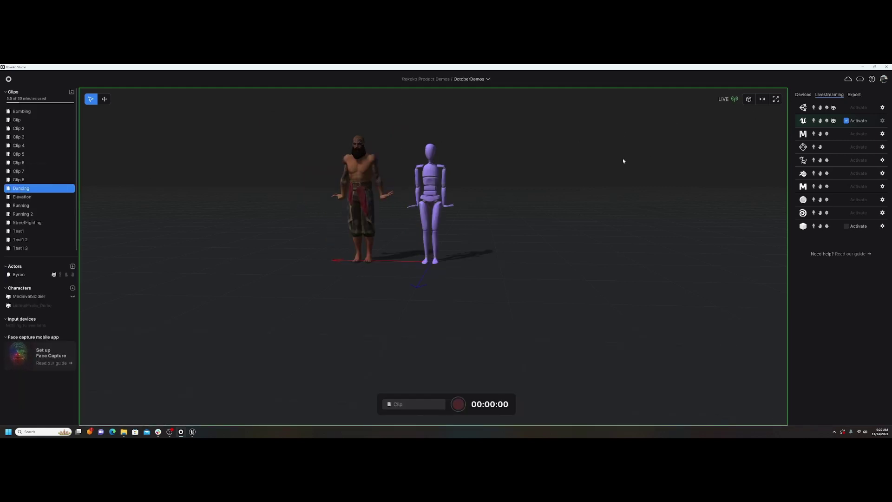
click(847, 120)
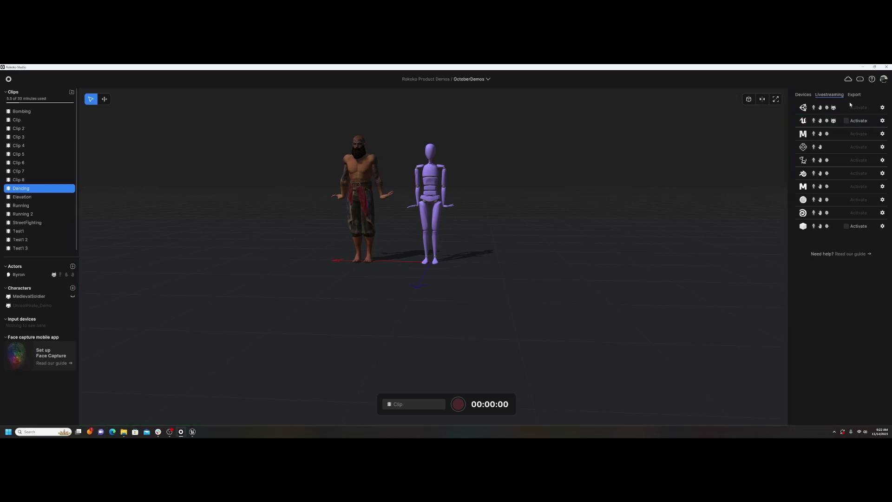
Step: Mark the Dancing clip for FBX export with the Unreal Engine 4 skeleton preset
click(853, 94)
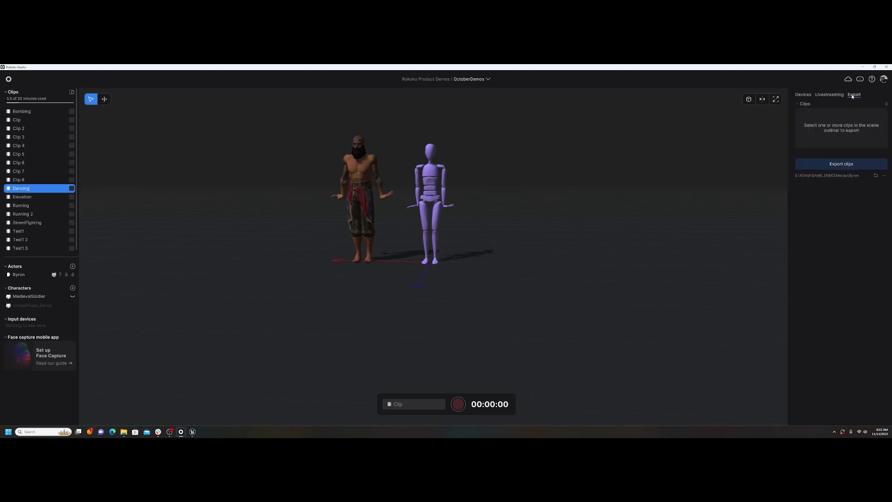
click(72, 187)
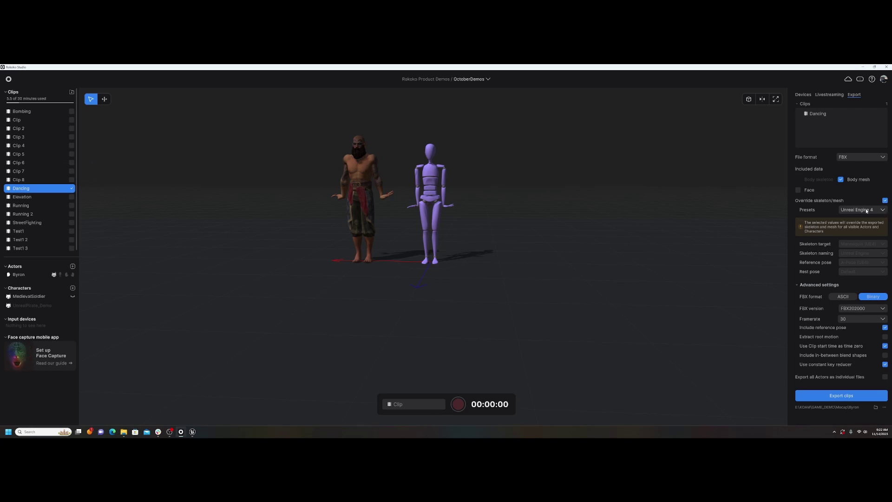
click(882, 210)
click(866, 245)
mouse_move(876, 69)
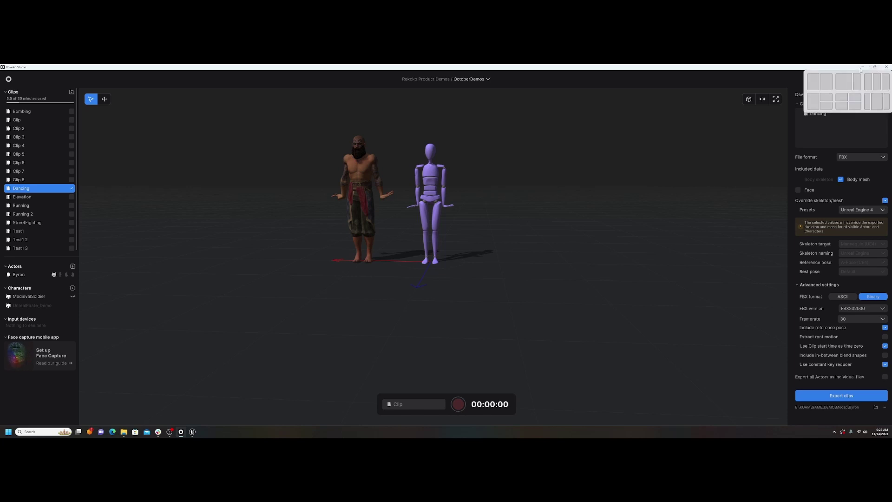
click(862, 67)
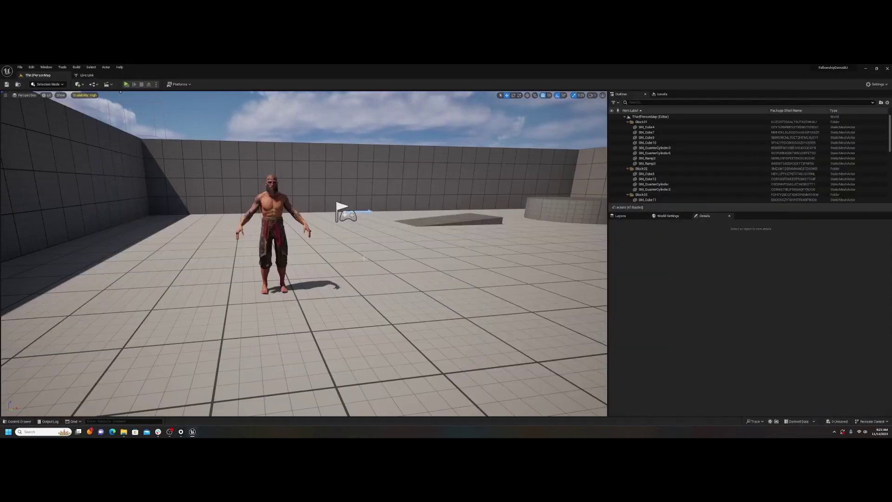
right_drag(303, 254, 359, 282)
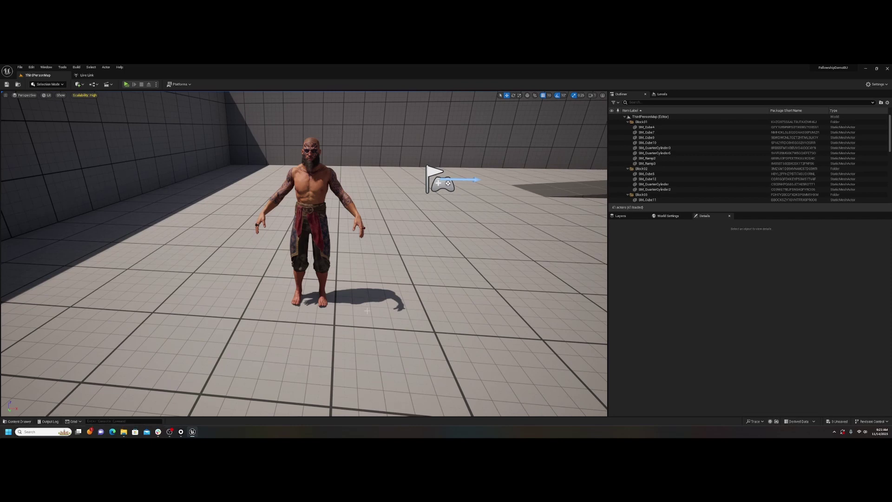
right_drag(367, 310, 343, 302)
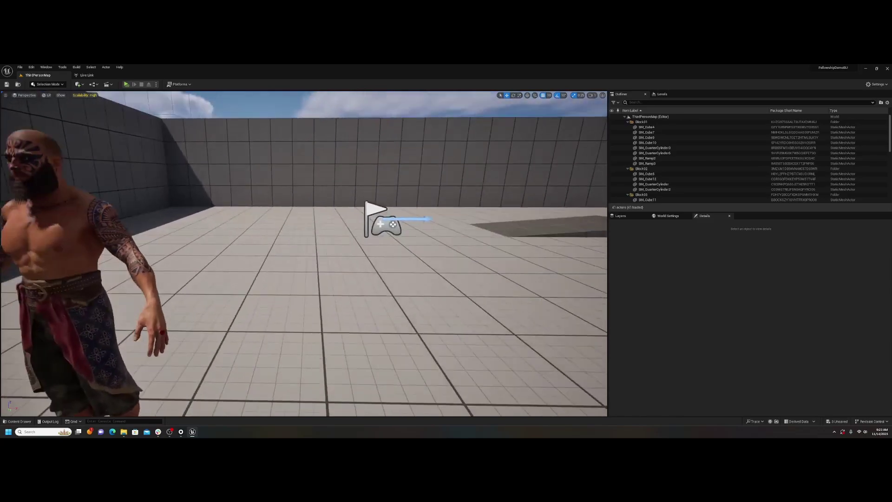